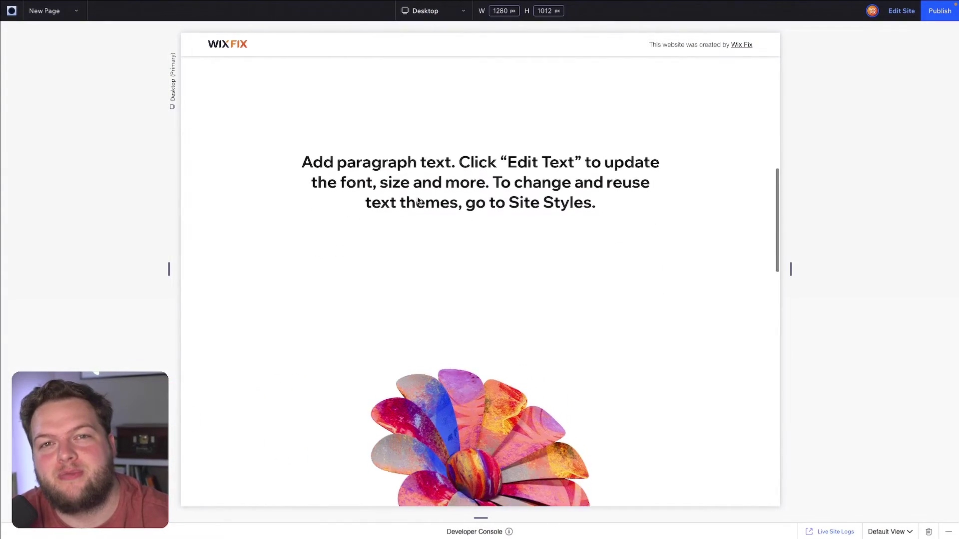
- Scroll through the site preview to view the finished purple flower section
scroll(418, 201, down, 3)
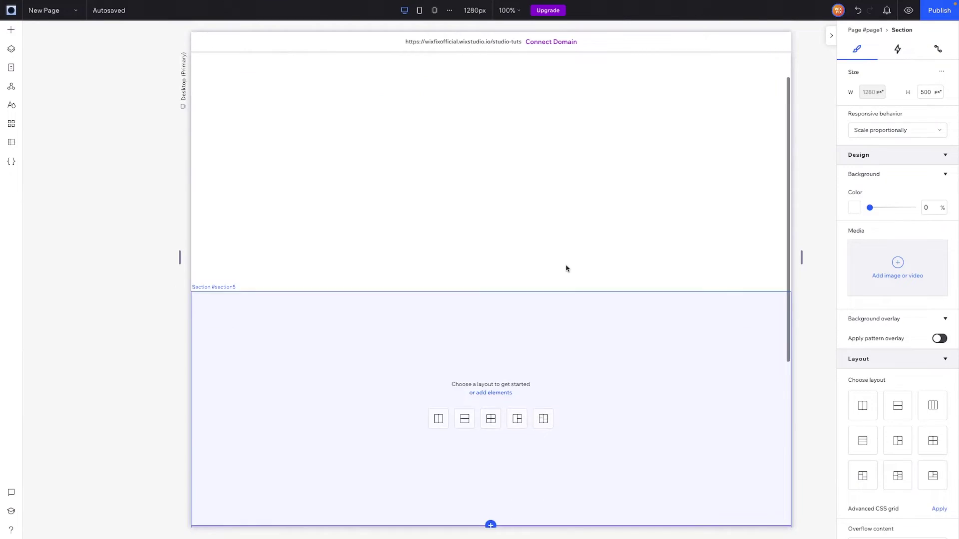
scroll(566, 269, down, 2)
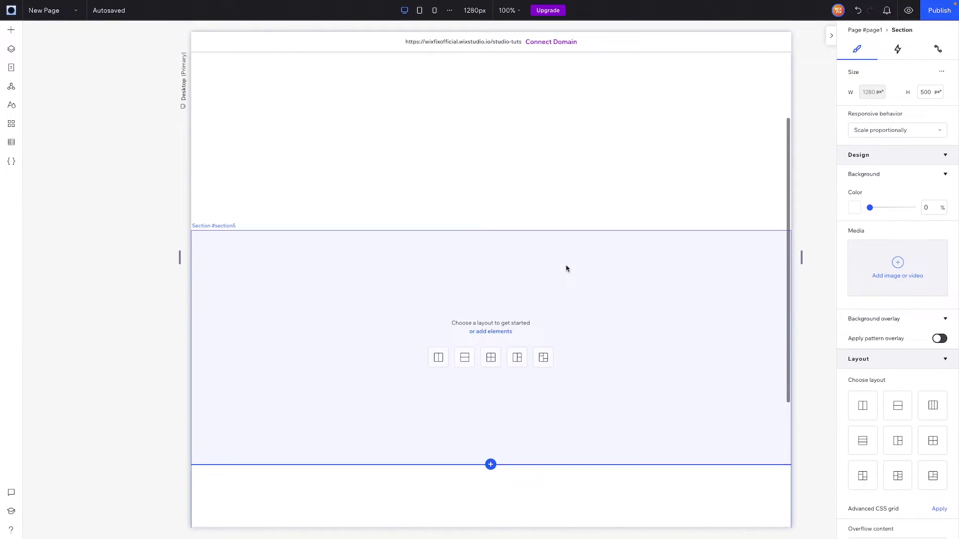
- Turn the empty section into an advanced CSS grid with a 1x2 layout
click(640, 271)
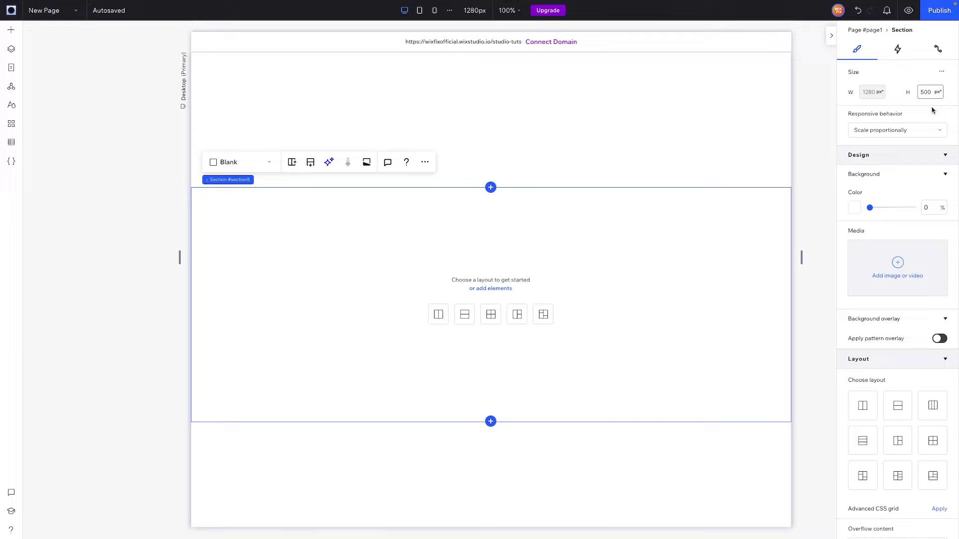
scroll(914, 353, down, 4)
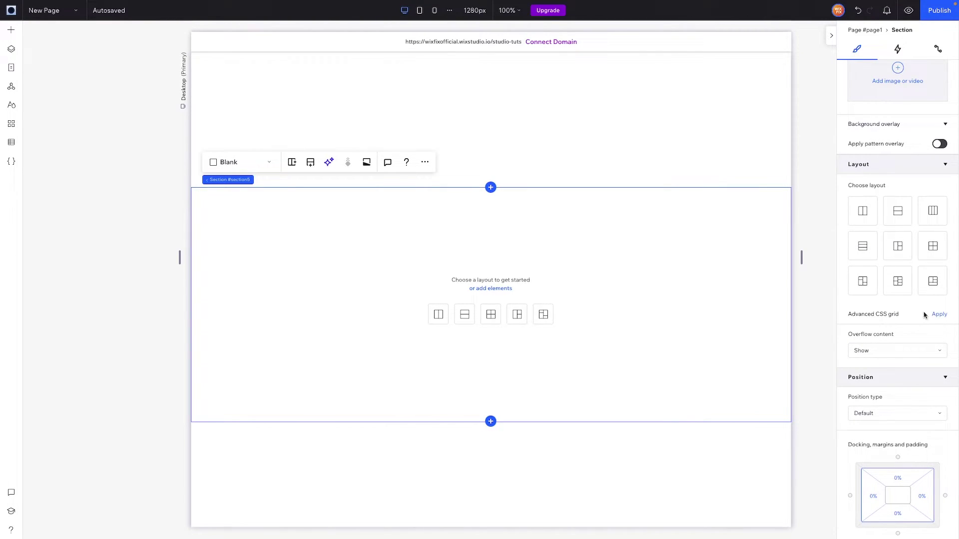
click(940, 315)
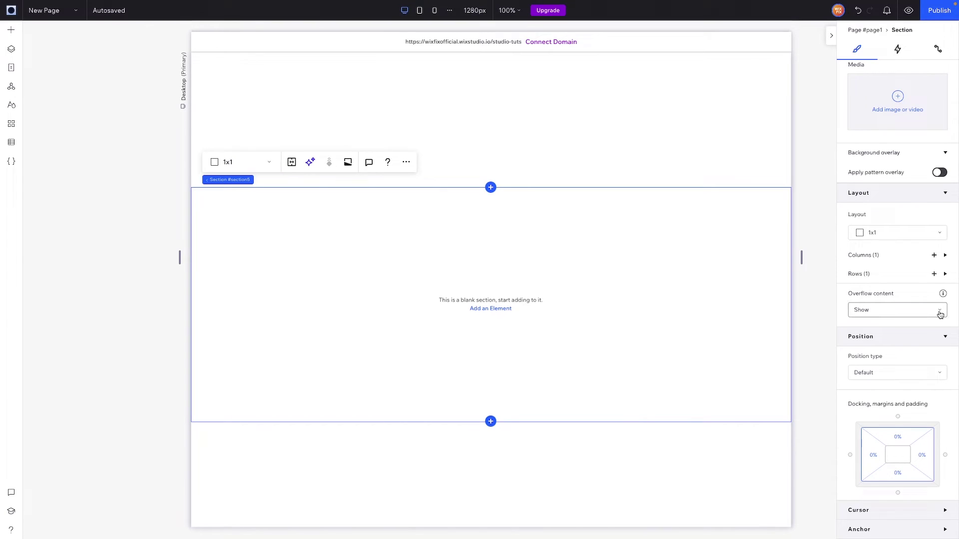
click(886, 233)
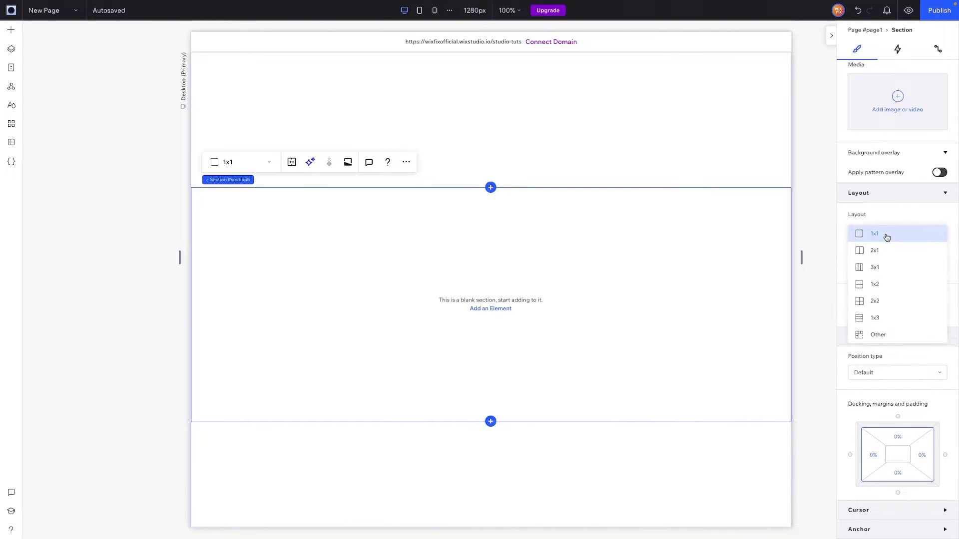
click(883, 285)
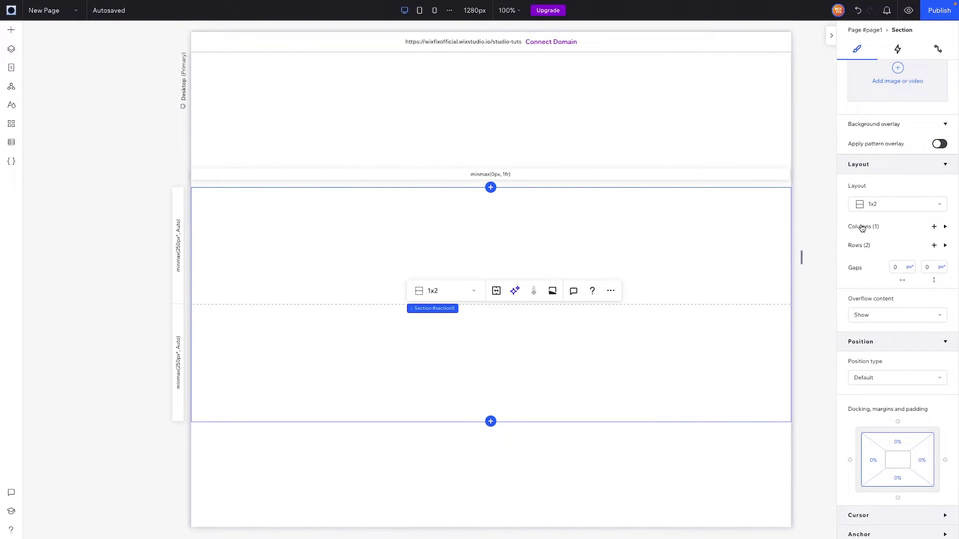
- Set the grid rows' minimum heights to 150vh for row 1 and 80vh for row 2
click(857, 244)
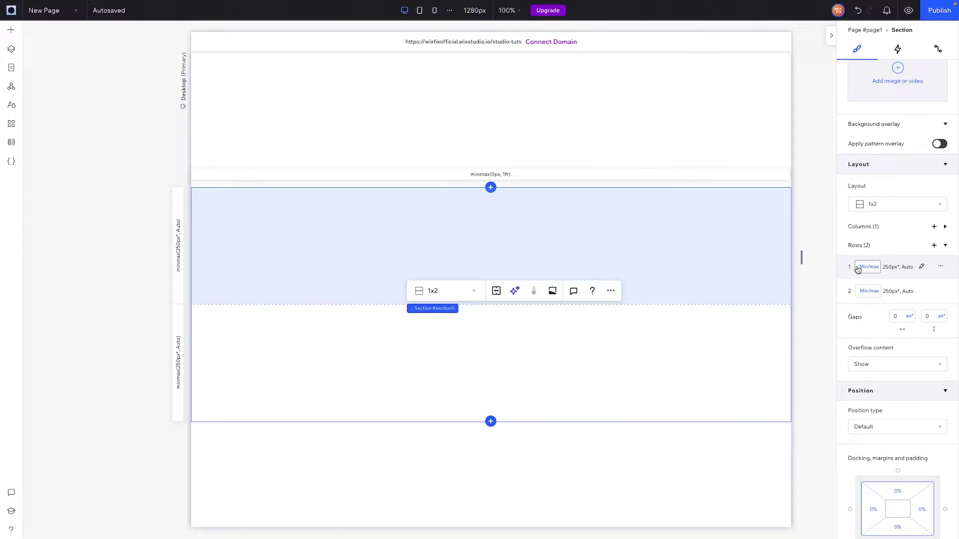
click(857, 268)
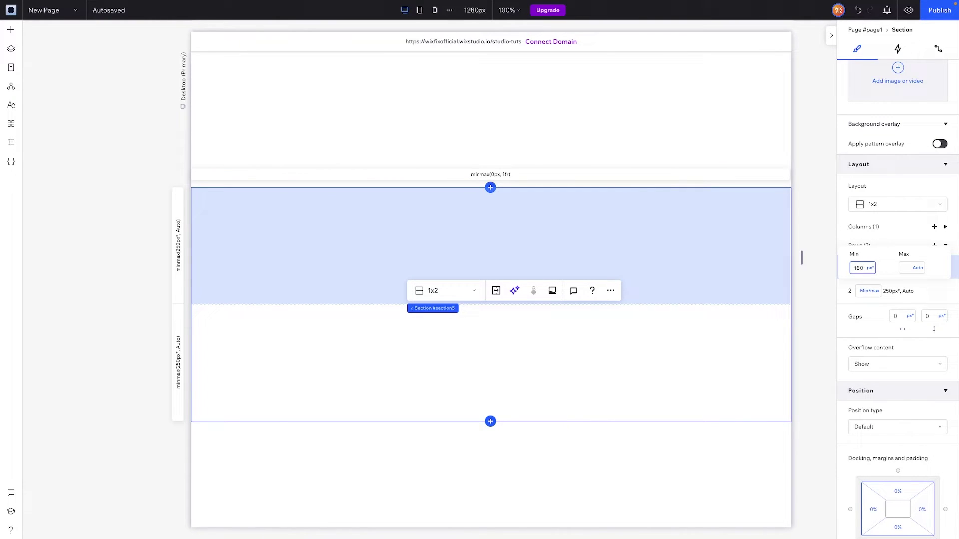
text(150 vh)
key(Return)
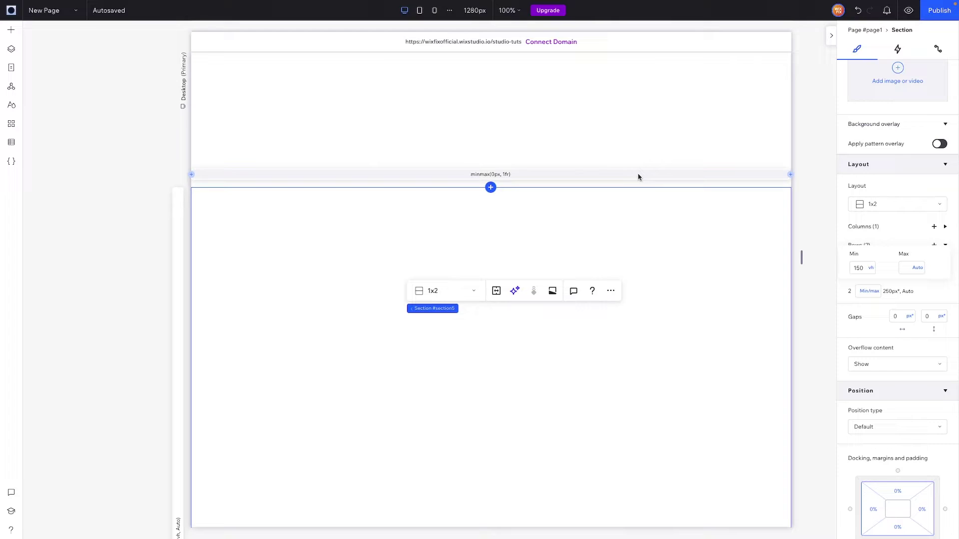
click(887, 292)
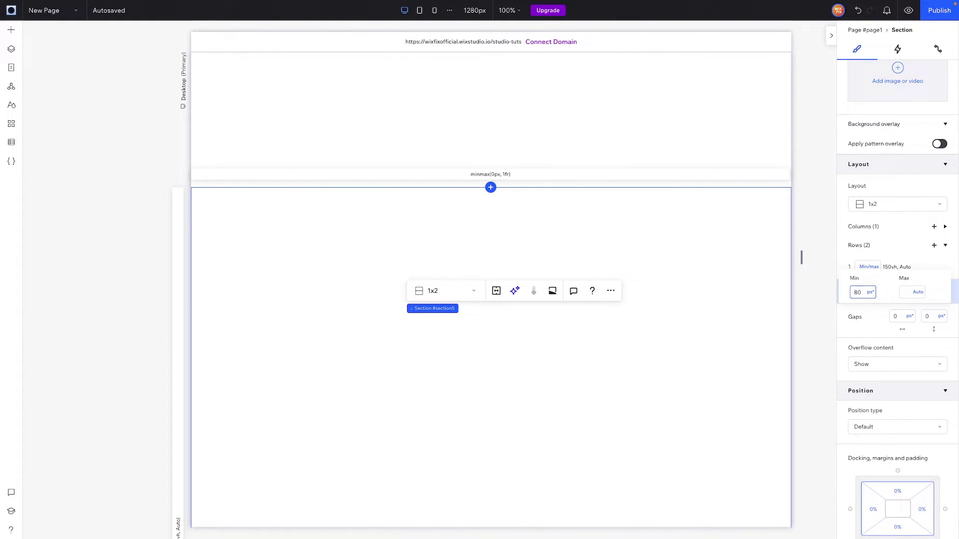
text(80vh)
key(Return)
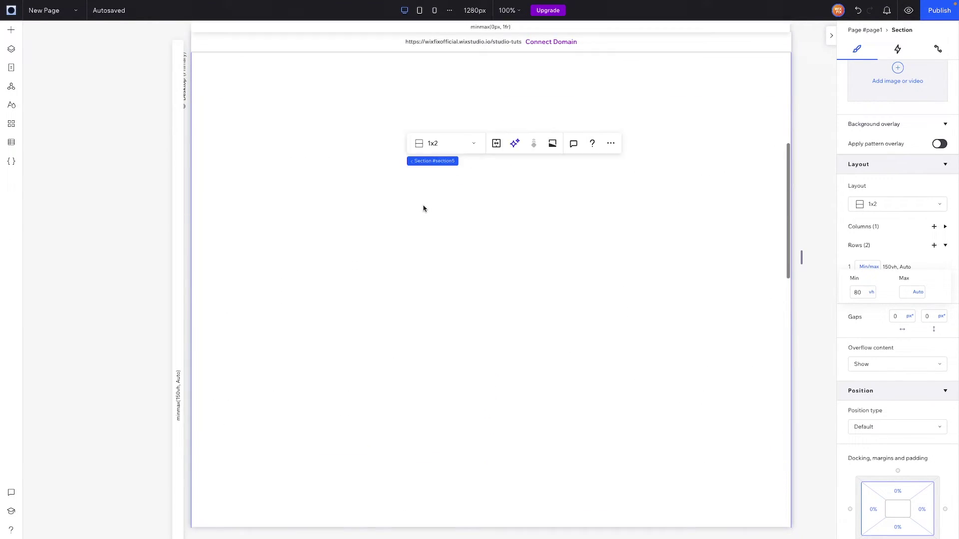
- Add a paragraph text box to the section and set its font to Montserrat Bold
click(11, 30)
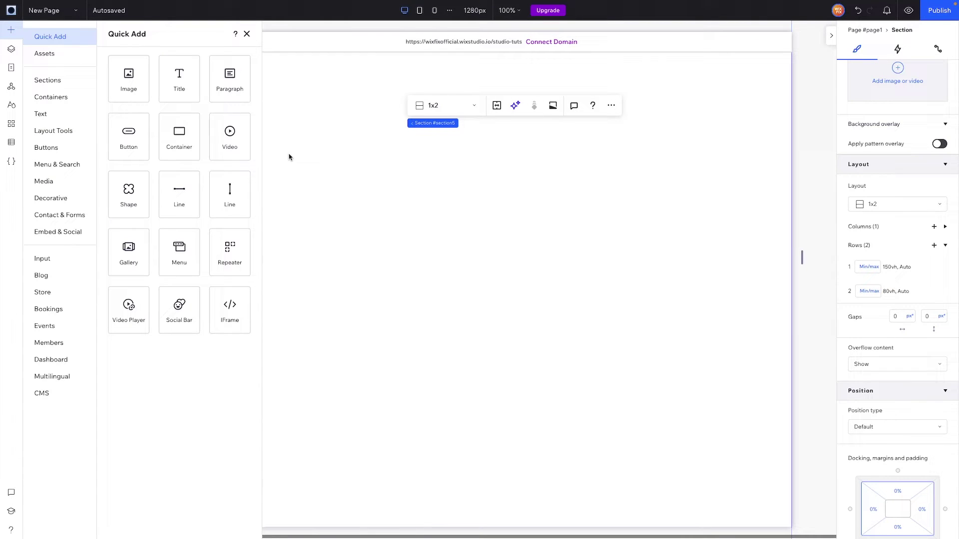
drag(224, 90, 492, 241)
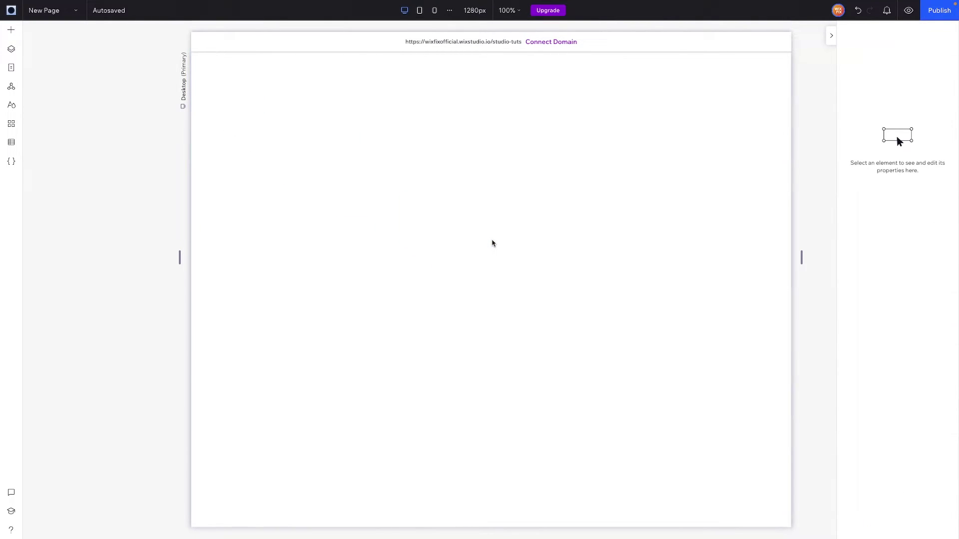
click(499, 238)
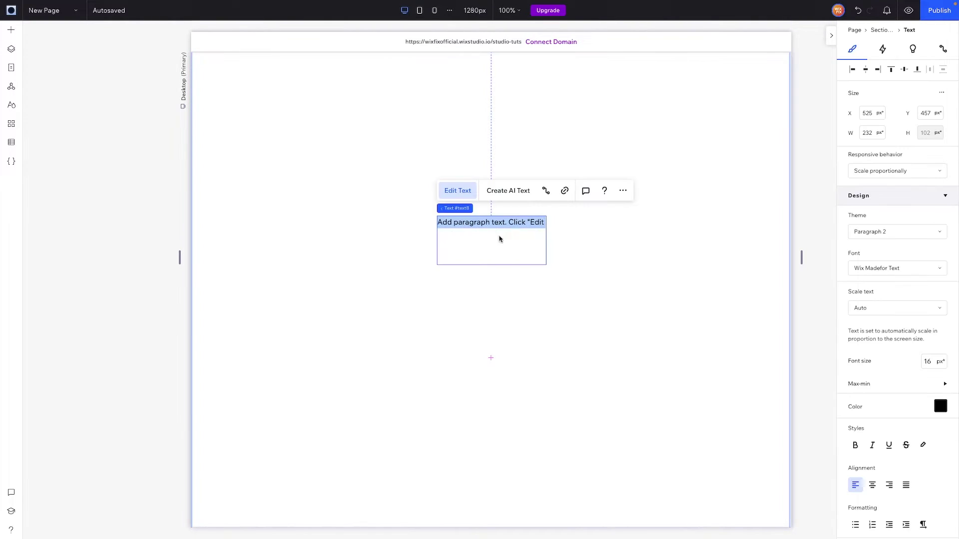
click(906, 270)
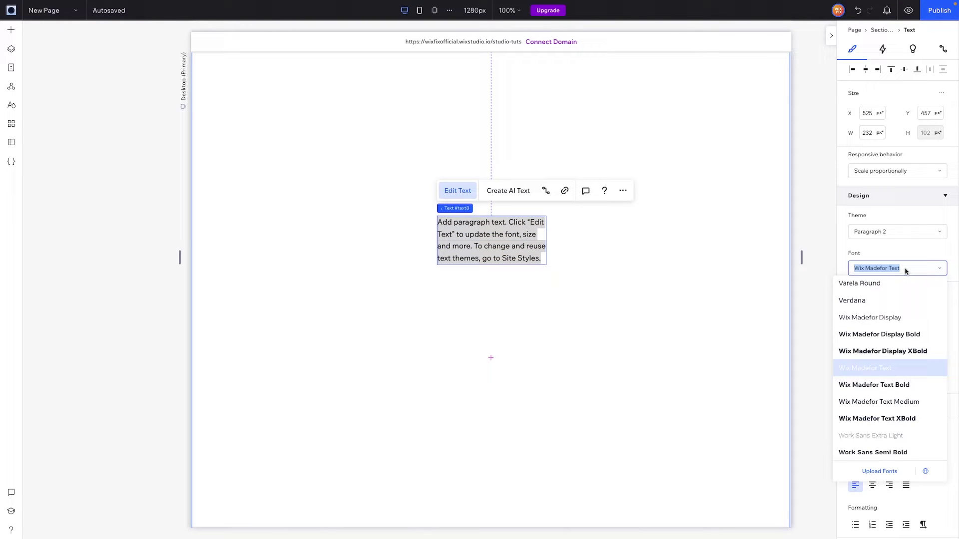
text(m)
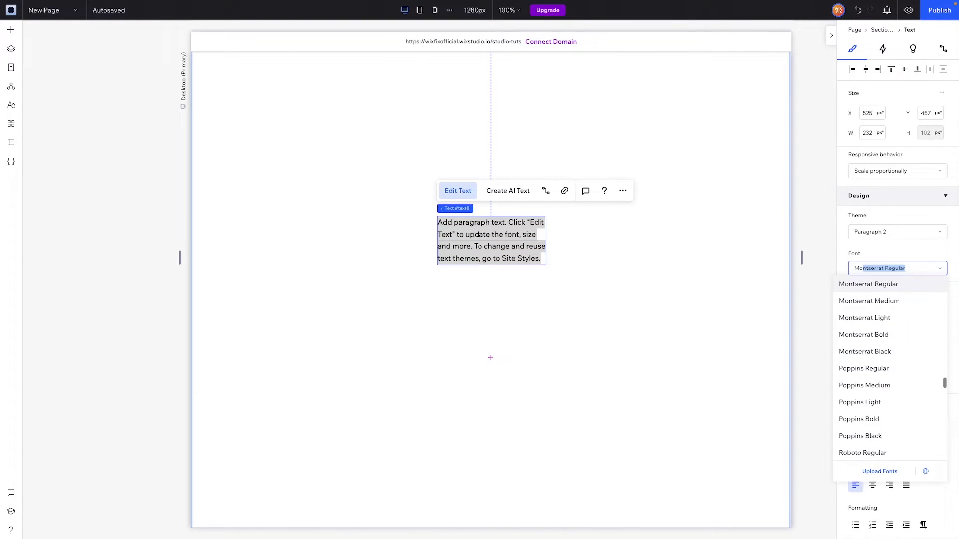
click(882, 339)
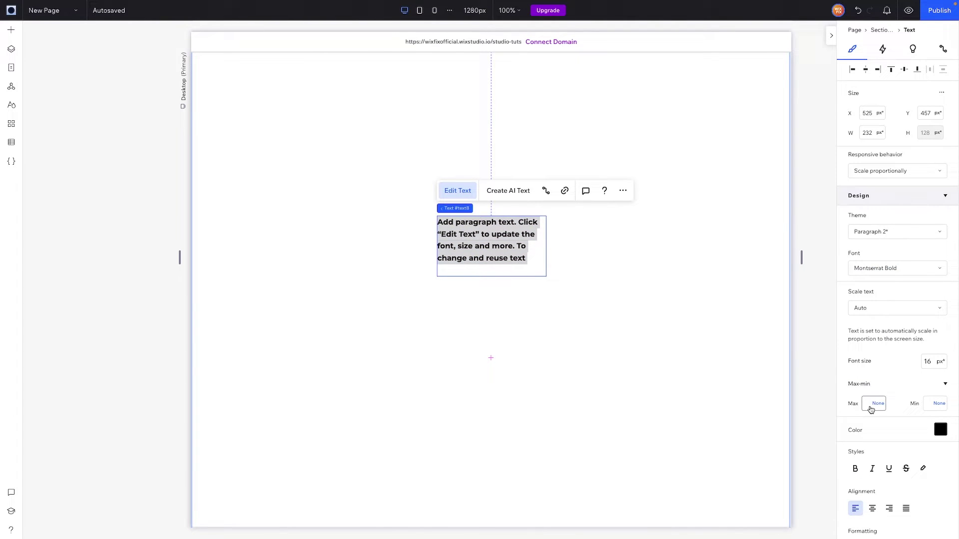
- Size the paragraph text 36 px max and 16 px min, and centre-align it
text(36)
key(Tab)
text(16)
key(Return)
click(872, 511)
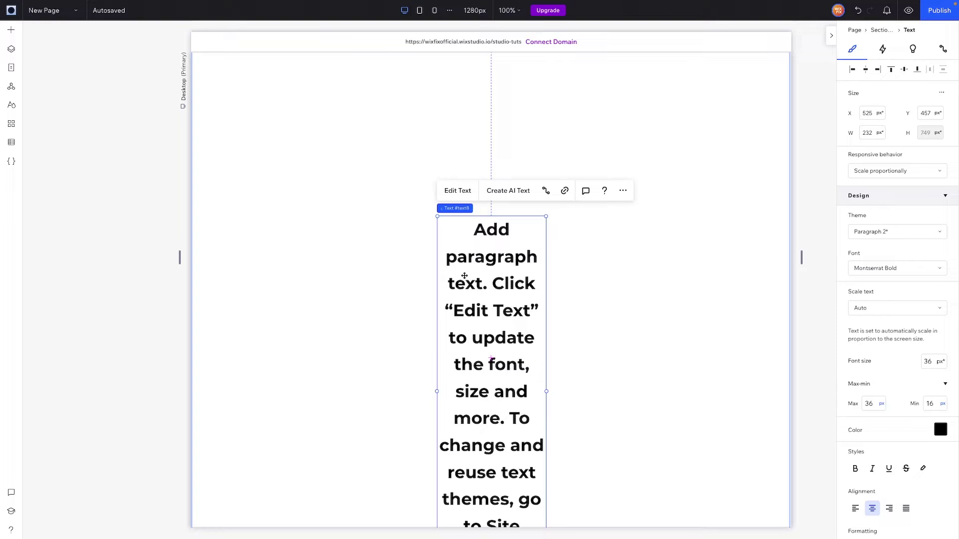
- Widen the paragraph box to 838 px and centre it horizontally and vertically in the section
drag(545, 393, 760, 370)
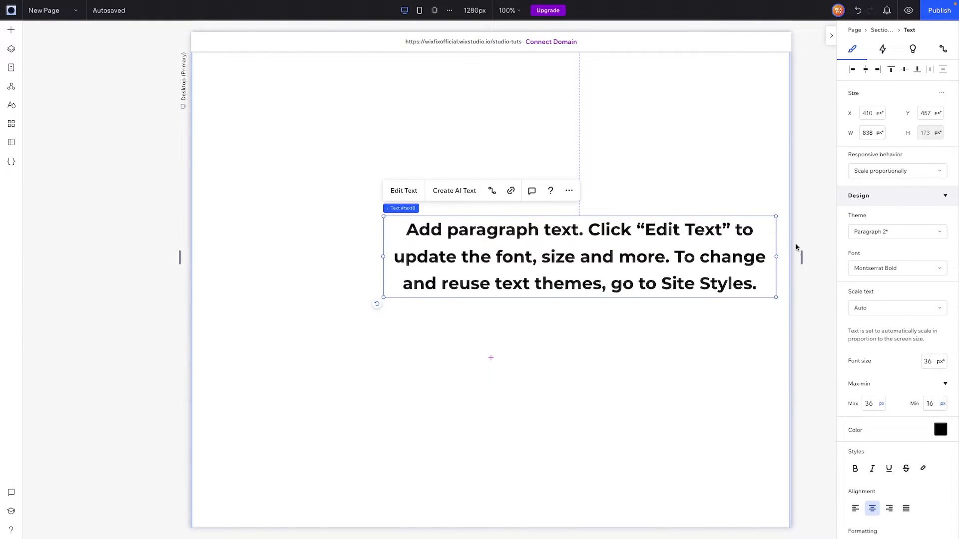
click(865, 70)
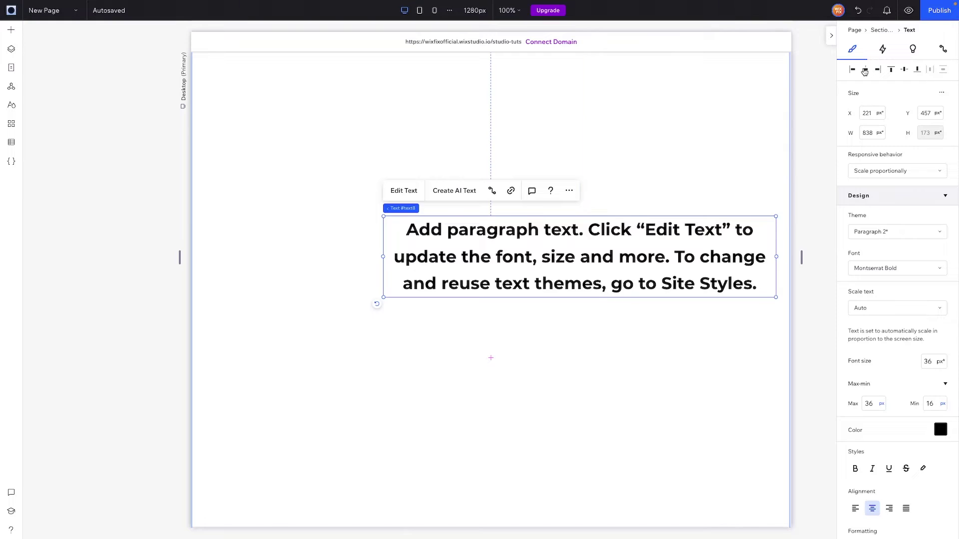
click(904, 70)
scroll(658, 244, down, 10)
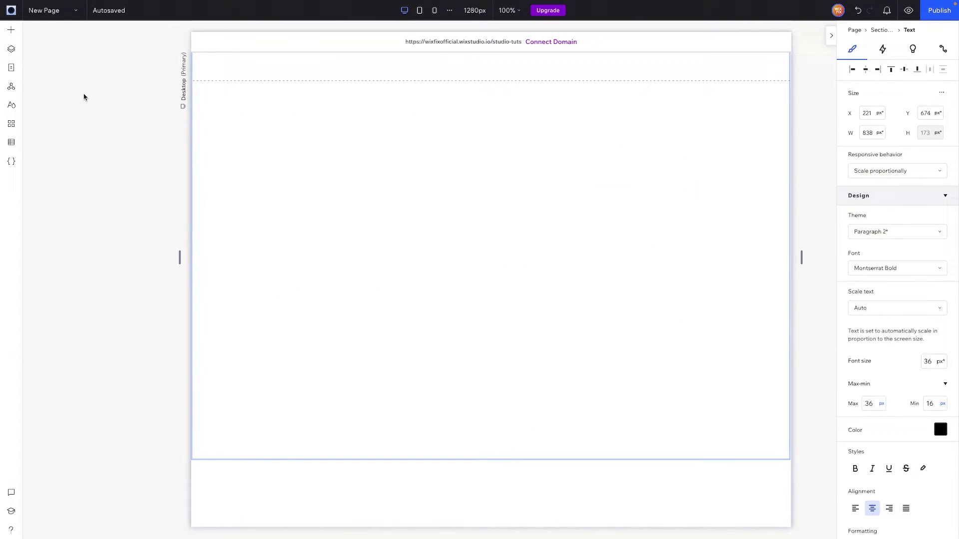
- Add a container that fills the section and give it a dark purple #3C1749 background
click(10, 31)
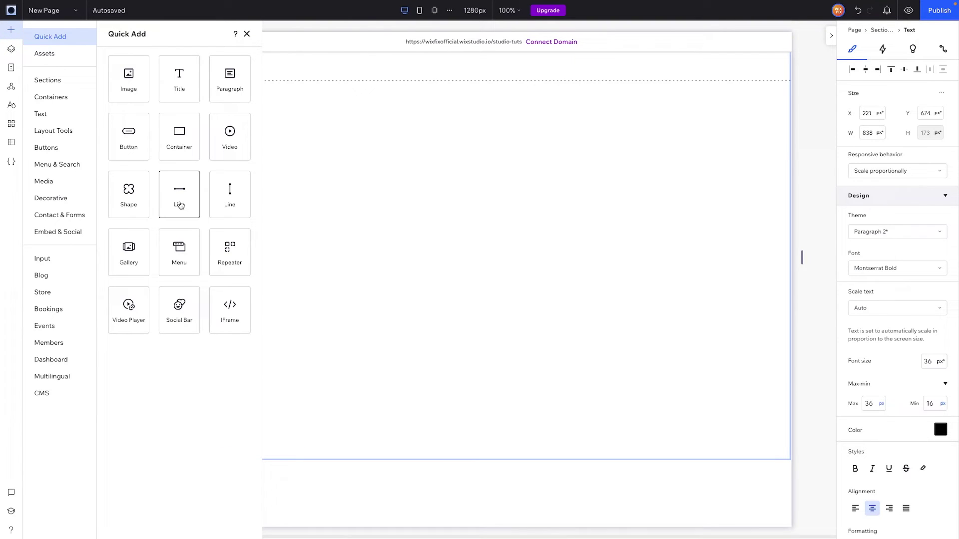
click(180, 140)
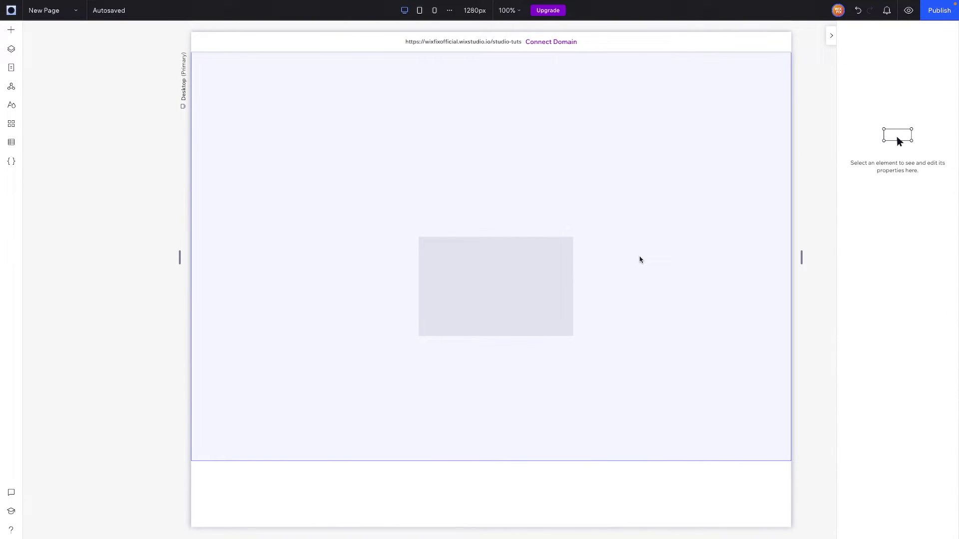
click(563, 248)
click(563, 248)
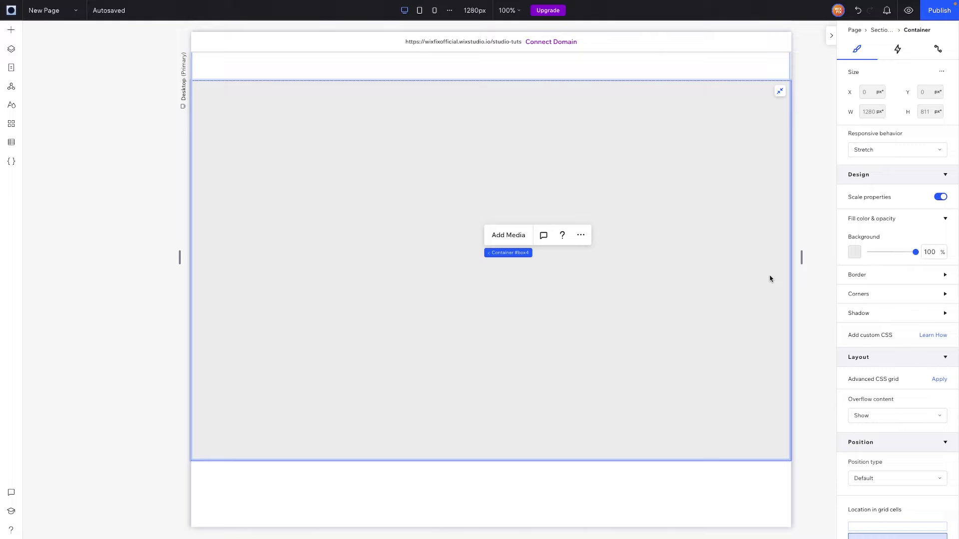
click(853, 253)
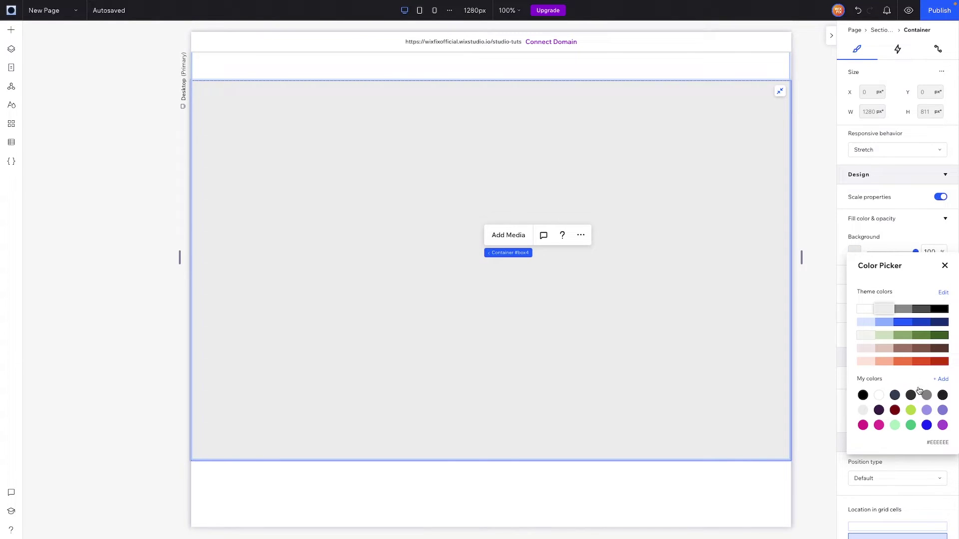
click(879, 410)
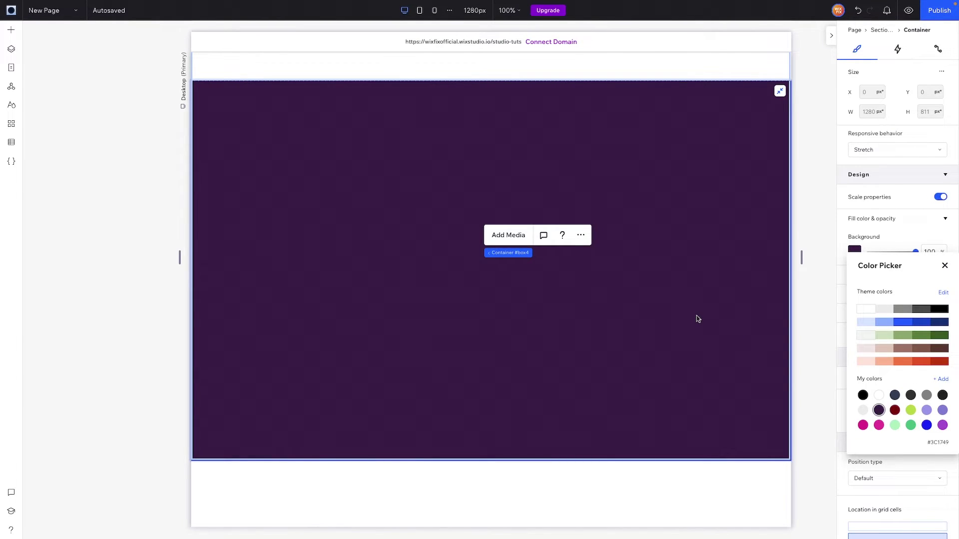
- Add an inner container at 85% width, centred, top-aligned and stretched to the section bottom
click(11, 31)
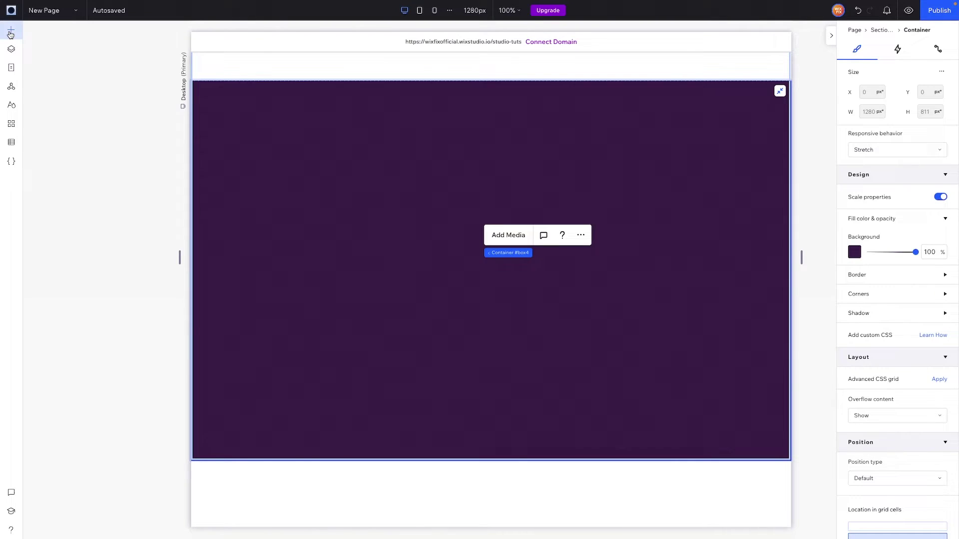
drag(188, 158, 480, 273)
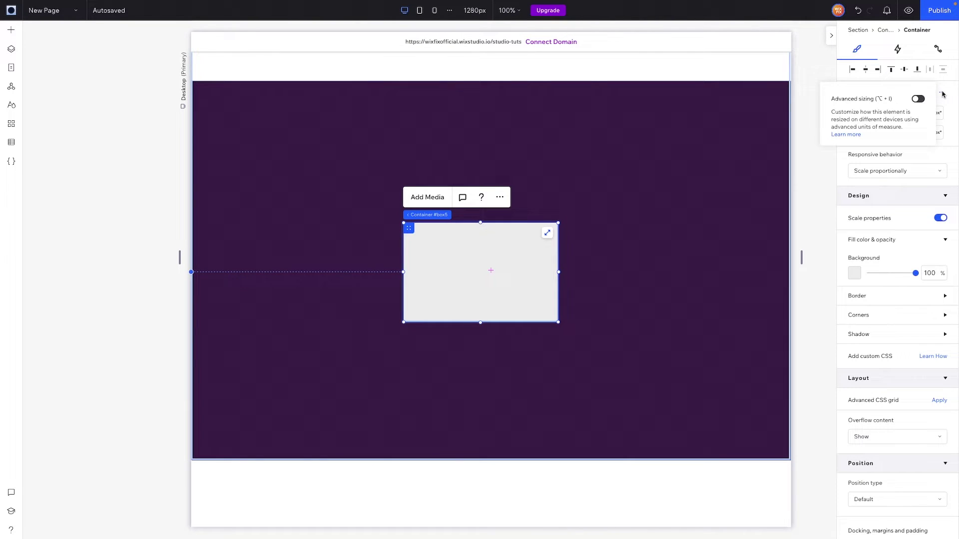
click(942, 93)
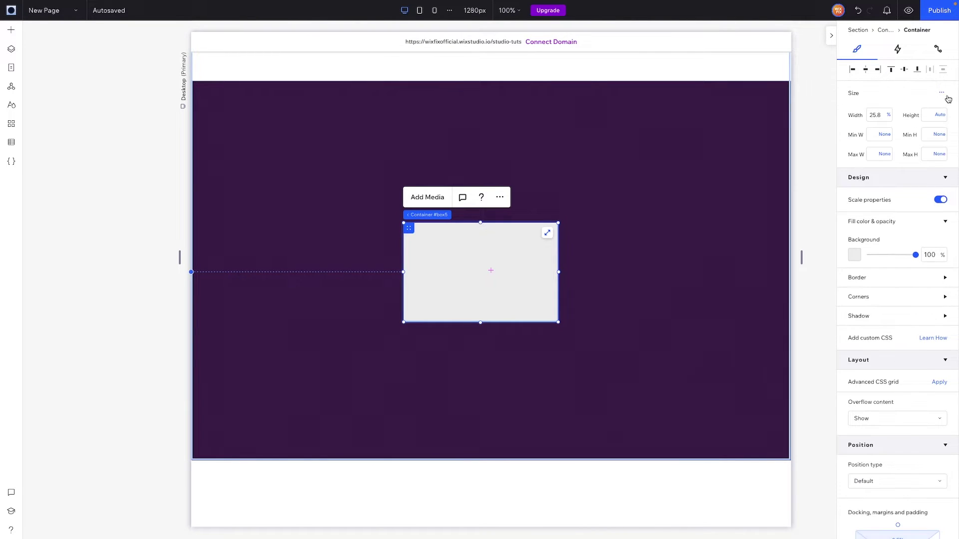
click(883, 116)
key(Return)
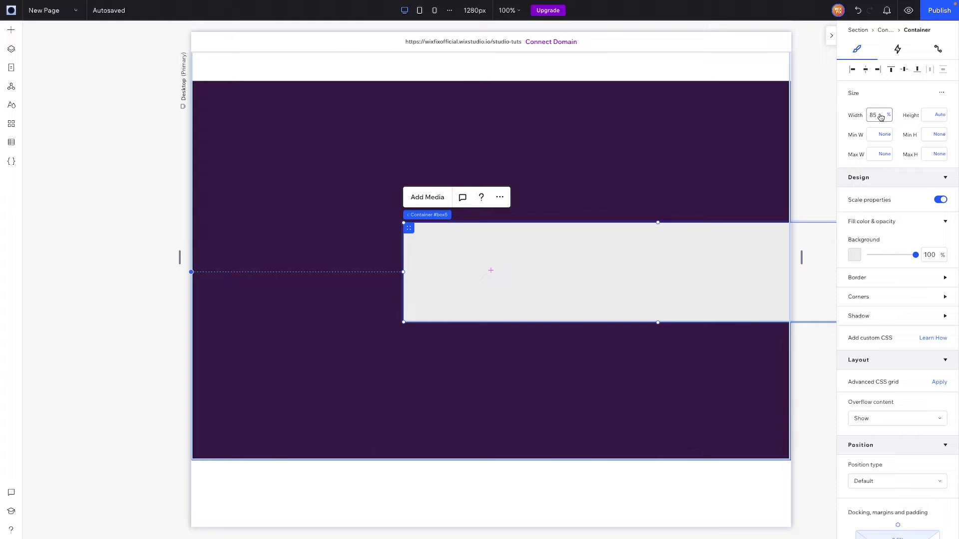
click(867, 70)
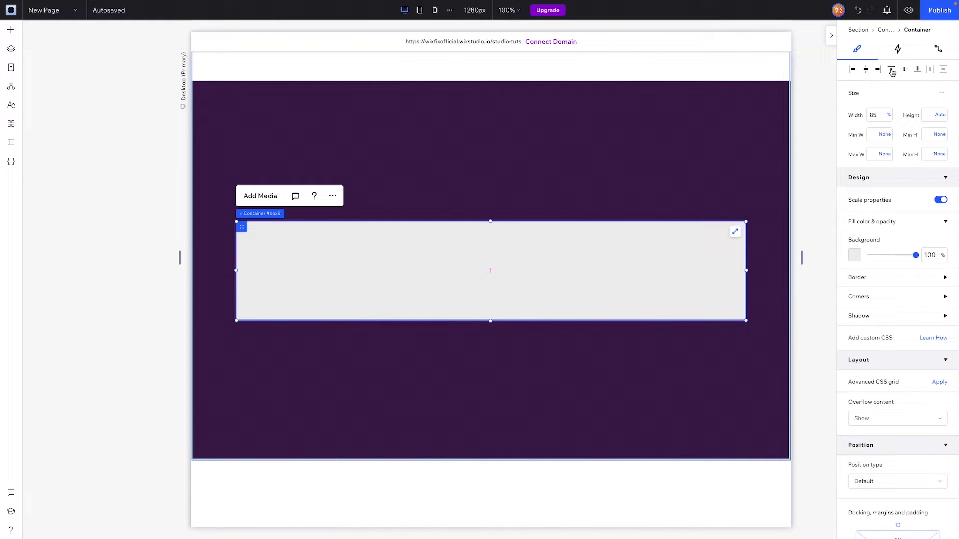
click(891, 71)
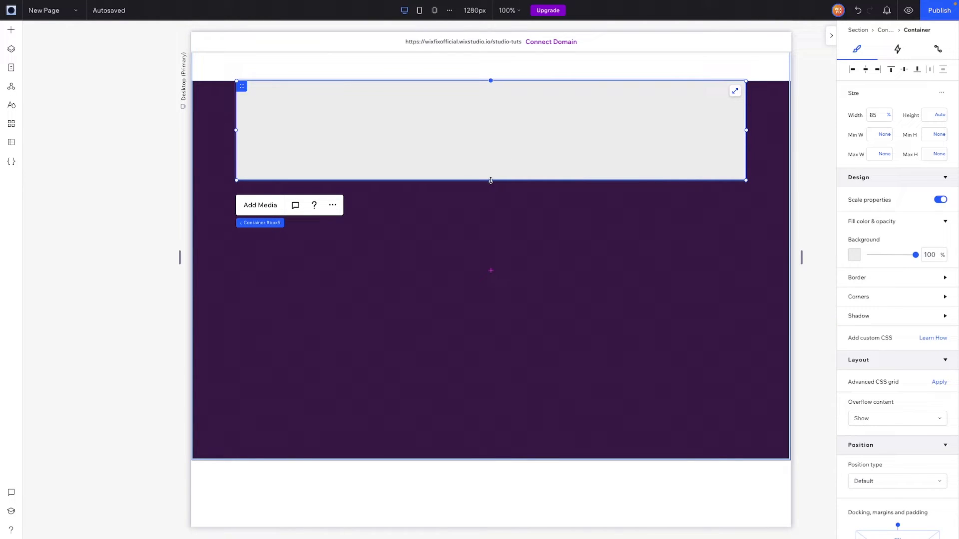
drag(491, 181, 478, 460)
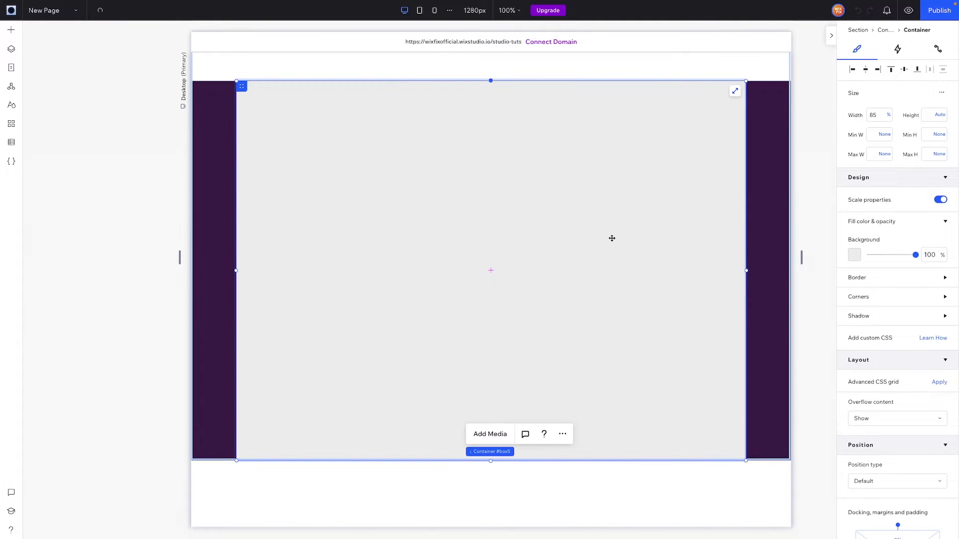
- Set the inner container's background opacity to 0 and split it into a 3x1 grid
click(599, 201)
click(933, 251)
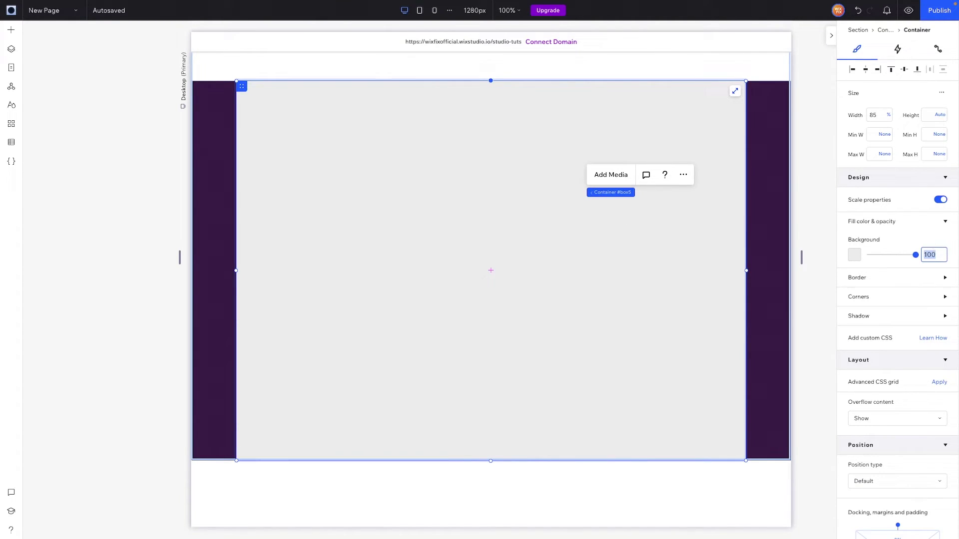
text(0)
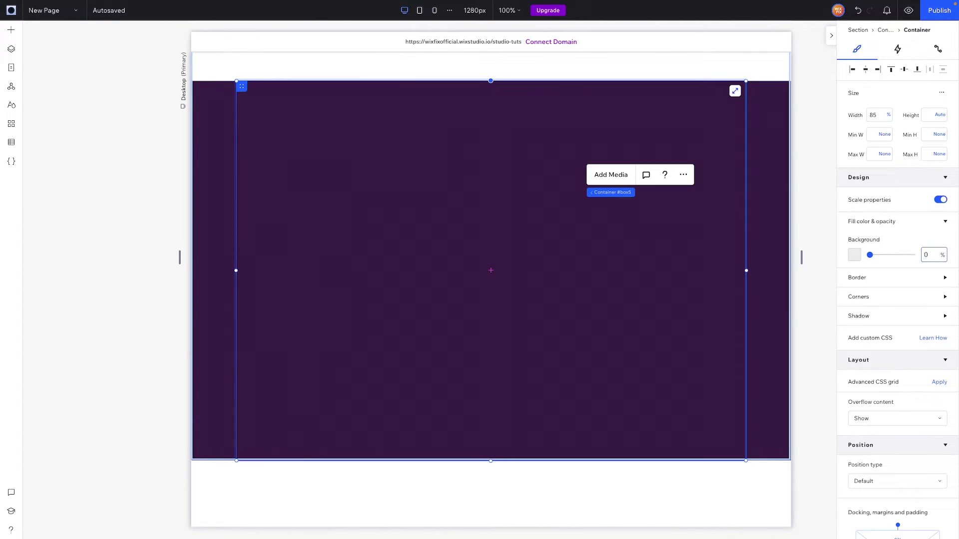
click(939, 382)
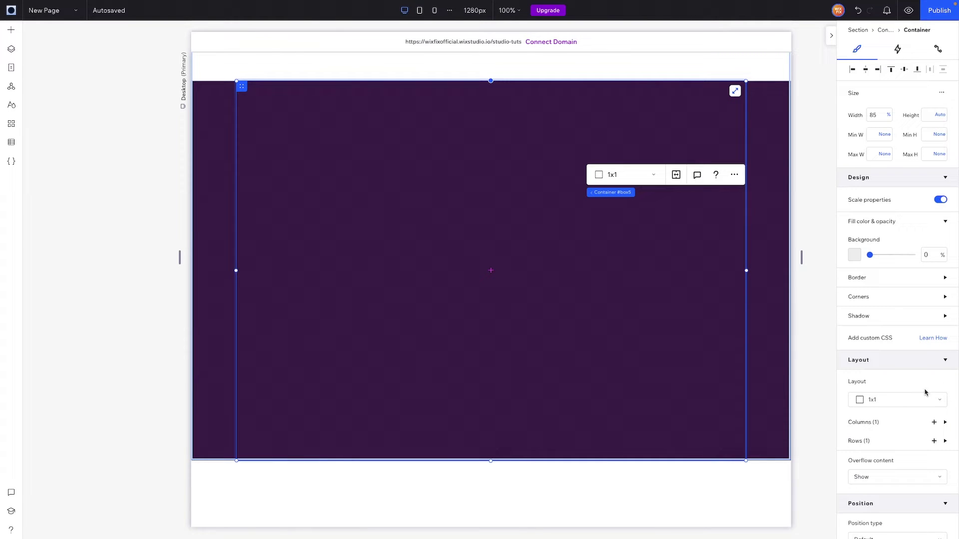
click(887, 405)
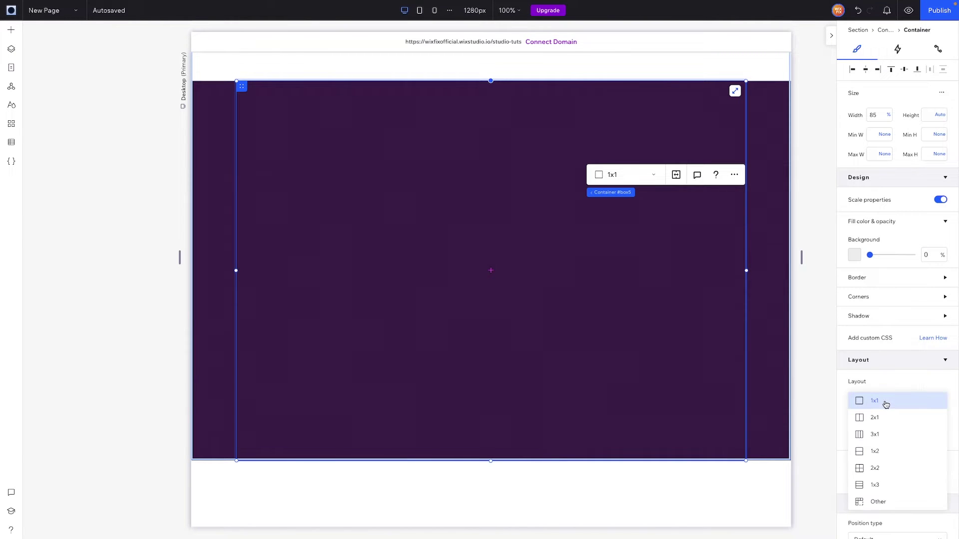
click(890, 438)
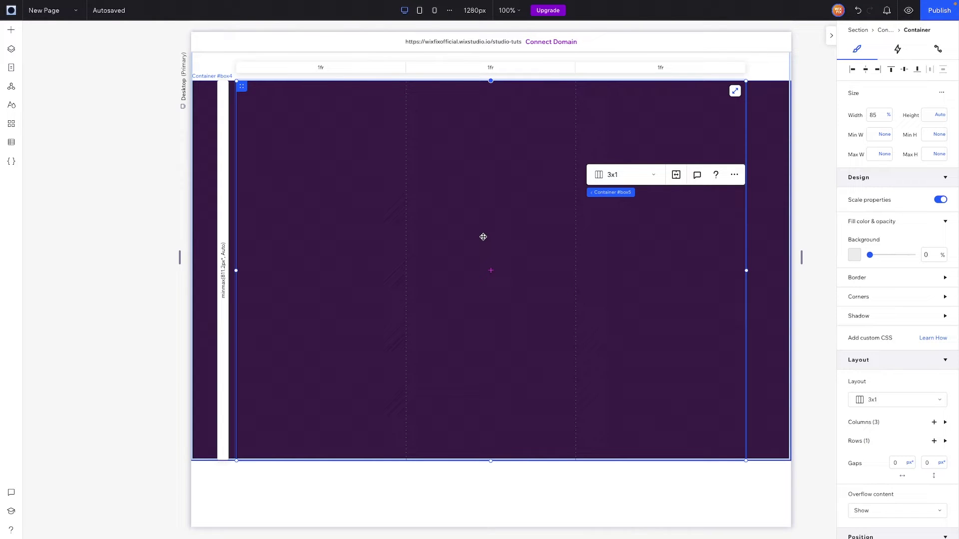
- Add a title to the first grid column and retype it as 'I AM TEXT', one letter per line
click(10, 30)
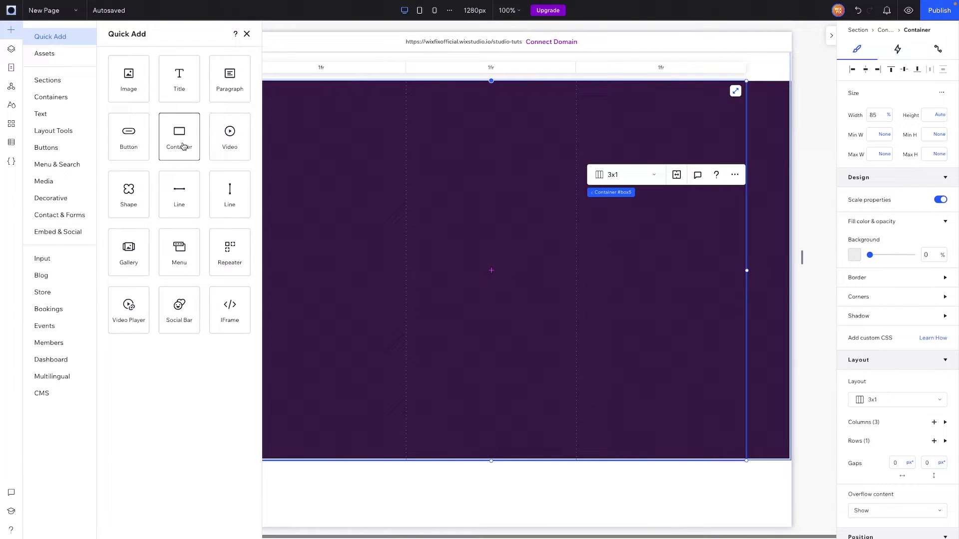
drag(169, 83, 321, 195)
click(319, 188)
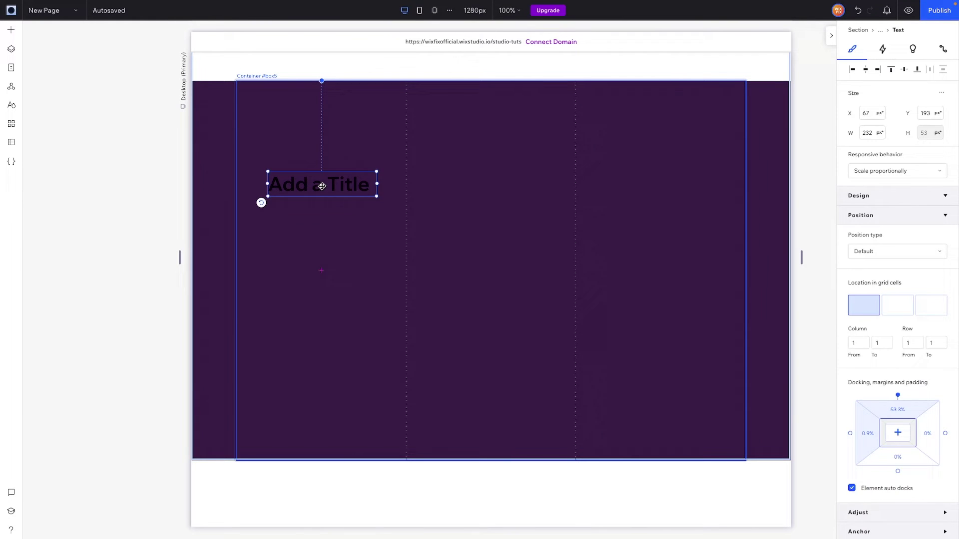
key(BackSpace)
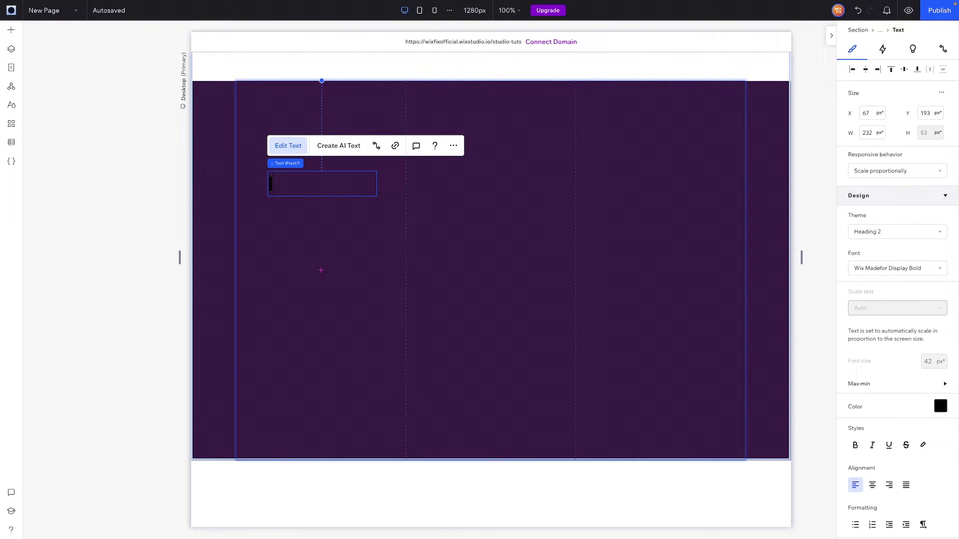
key(Return)
key(Return)
text(A)
key(Return)
text(M)
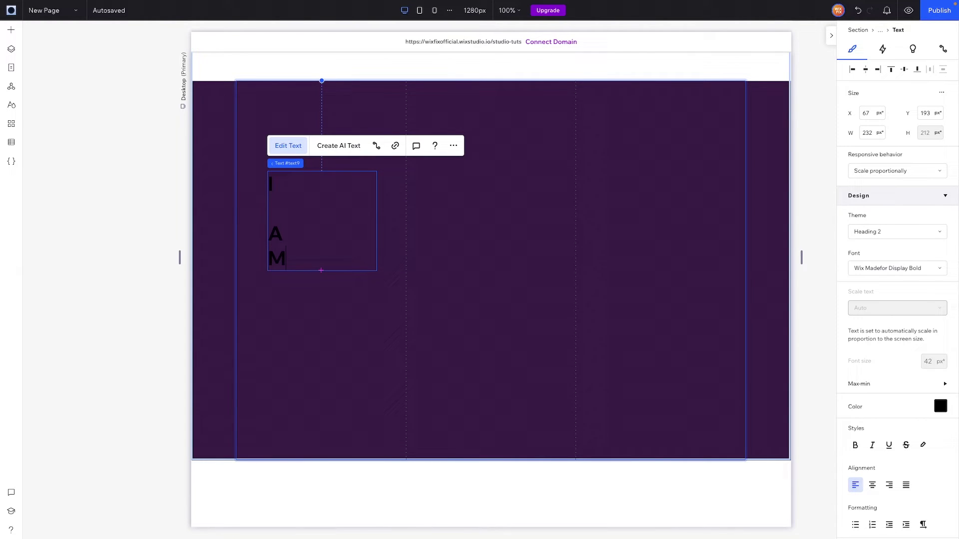
key(Return)
key(Return)
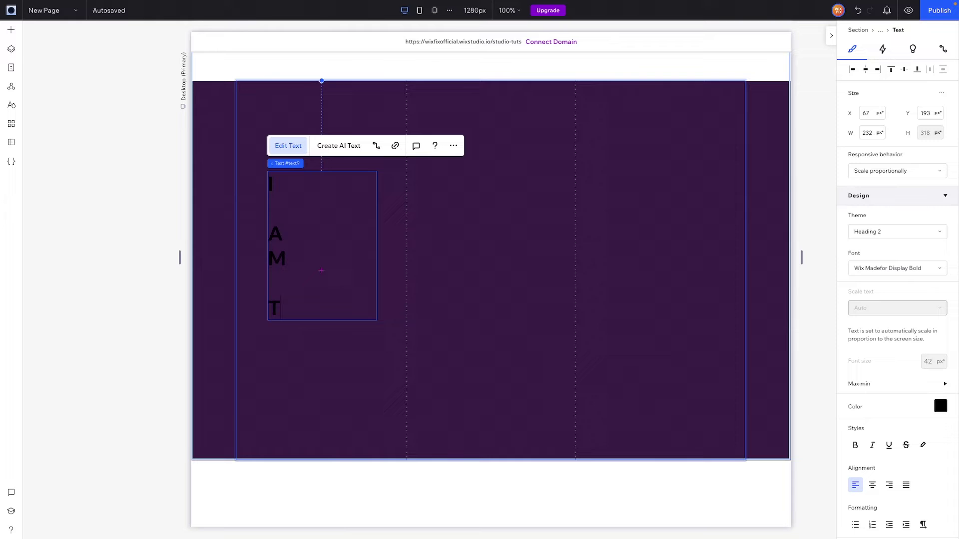
text(T)
key(Return)
text(E)
key(Return)
text(X)
key(Return)
text(T)
key(ctrl+a)
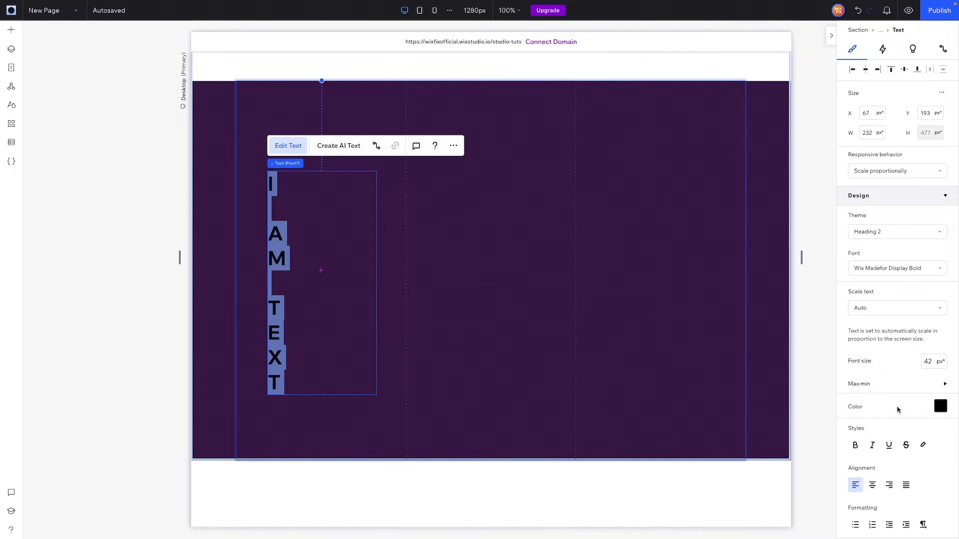
- Make the title light orange and centre-aligned, set it to hug its content, and centre it in its column
click(940, 406)
click(884, 446)
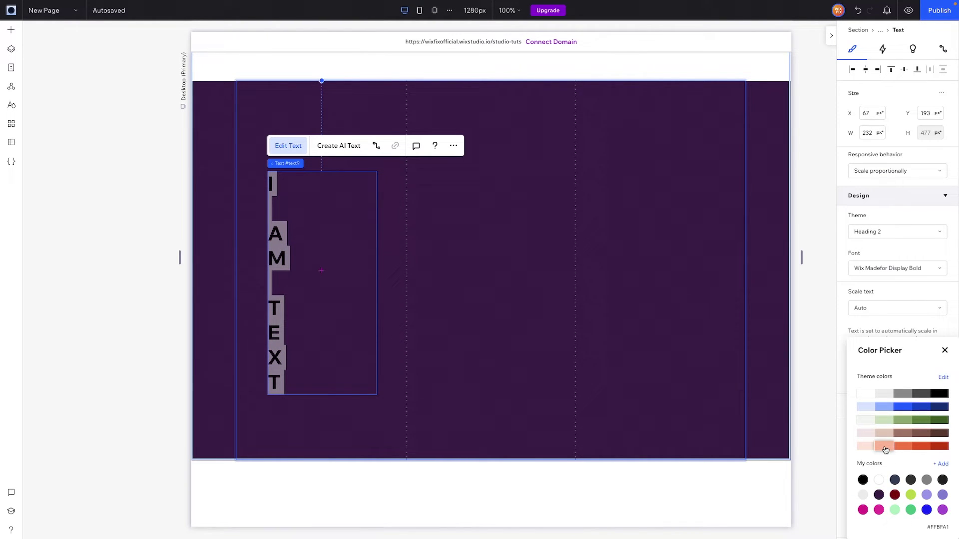
click(872, 487)
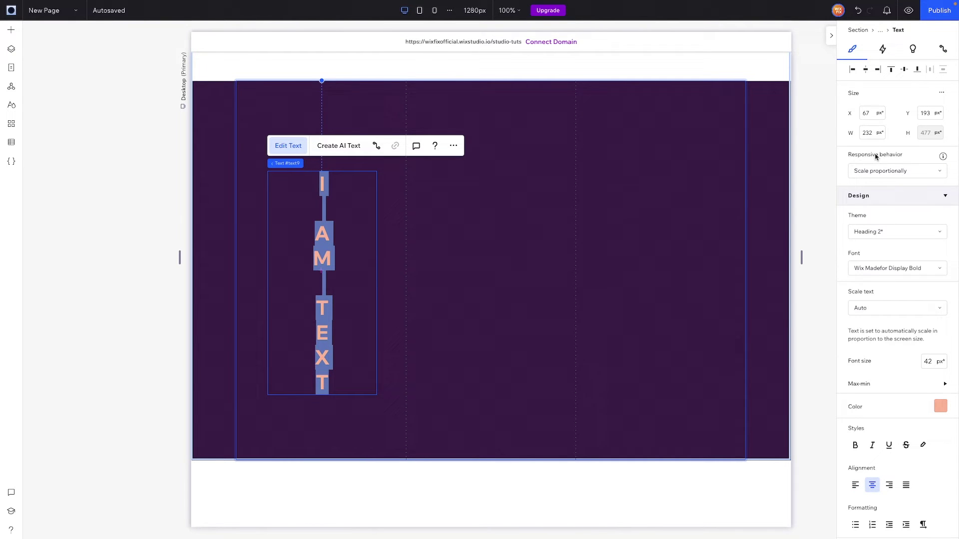
click(879, 171)
click(880, 224)
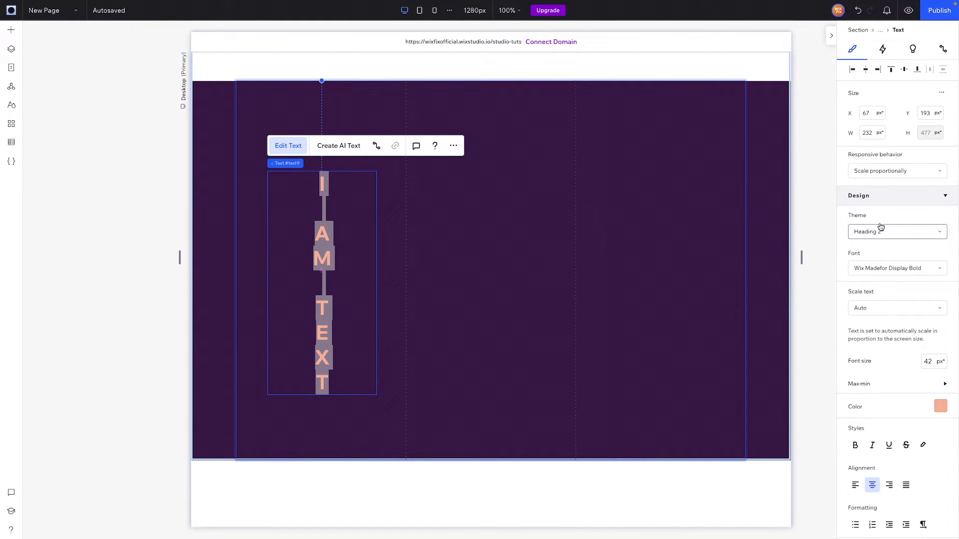
click(864, 70)
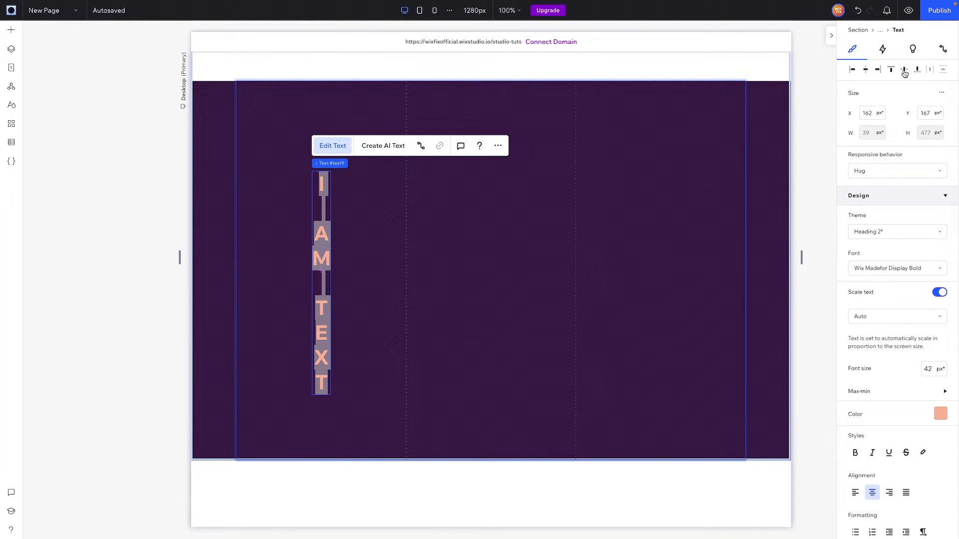
click(904, 73)
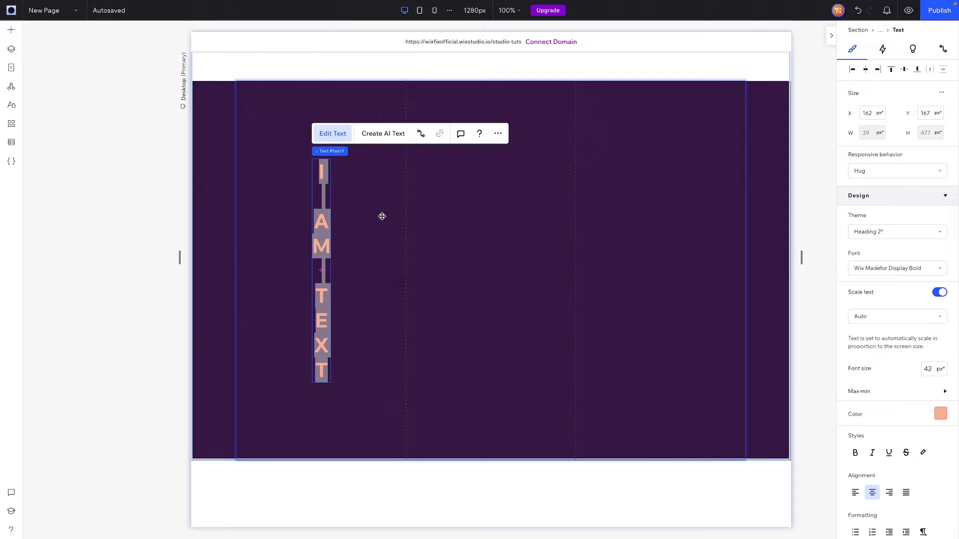
click(382, 216)
- Copy the vertical 'I AM TEXT' into the third column and set columns 1 and 3 to min content
click(321, 238)
drag(321, 239, 664, 220)
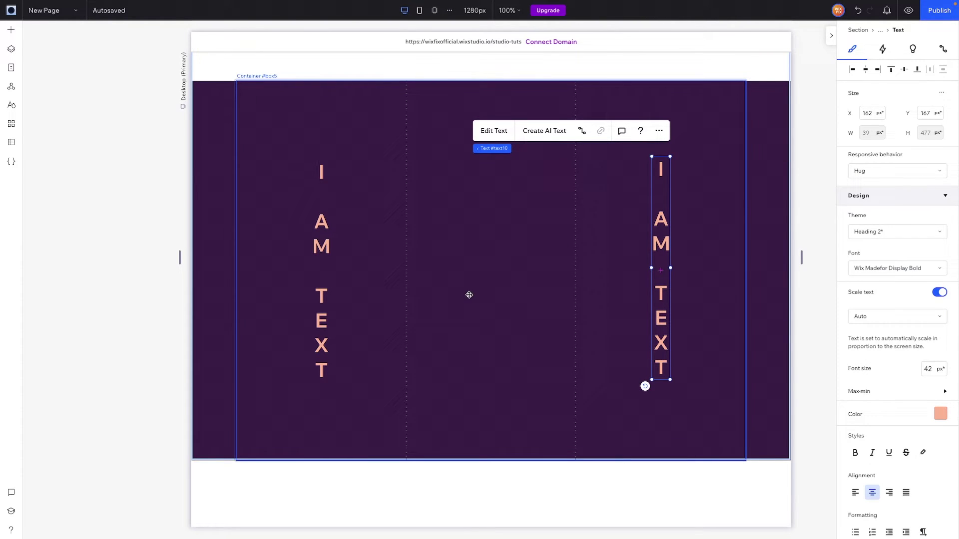
click(469, 293)
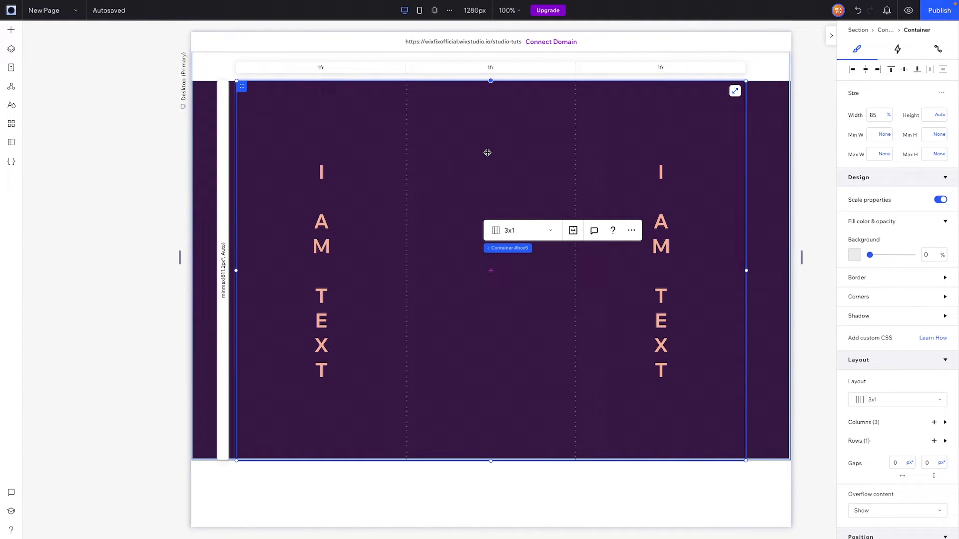
scroll(876, 372, down, 2)
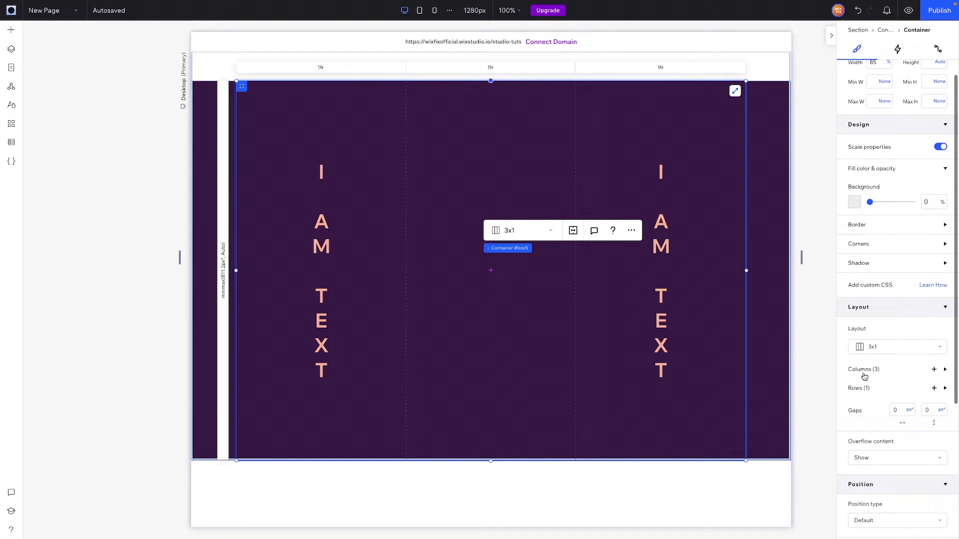
click(871, 370)
click(877, 392)
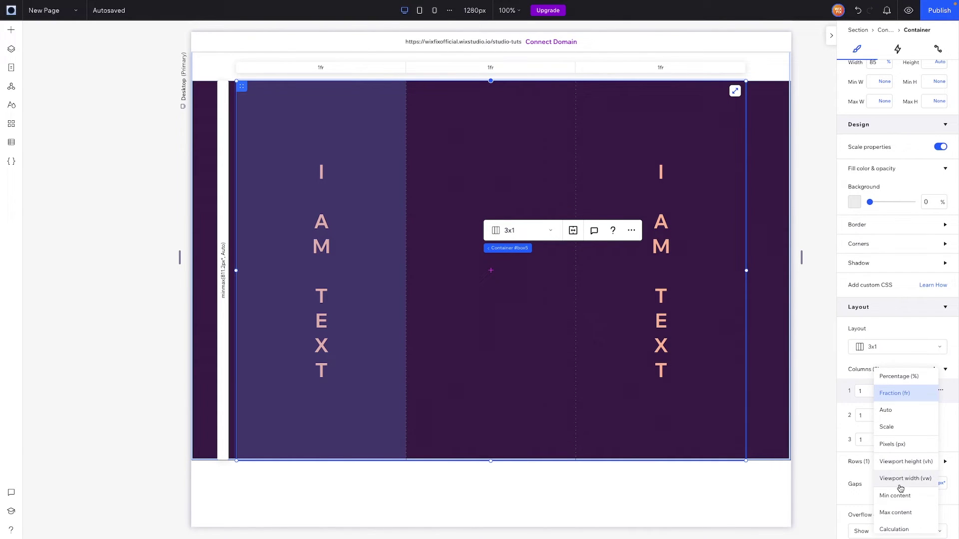
click(884, 498)
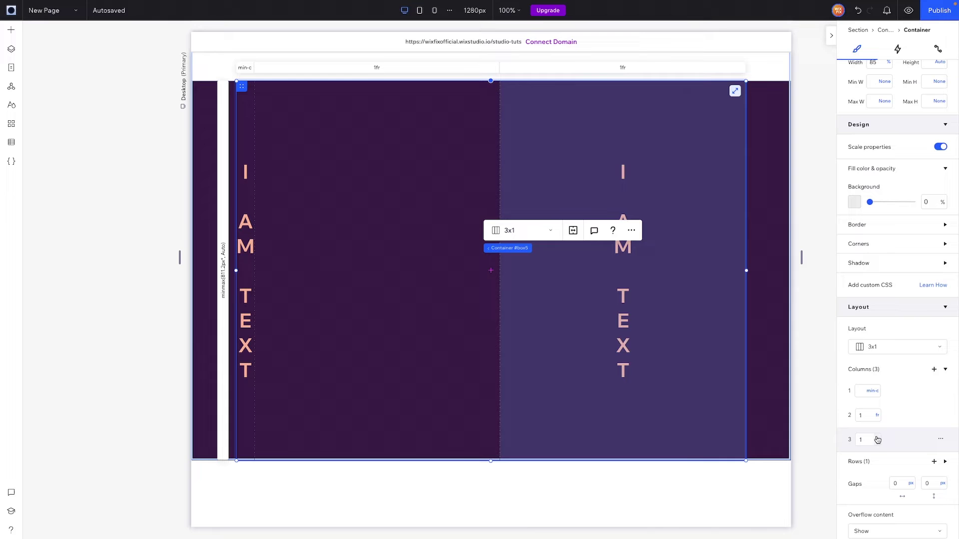
click(877, 439)
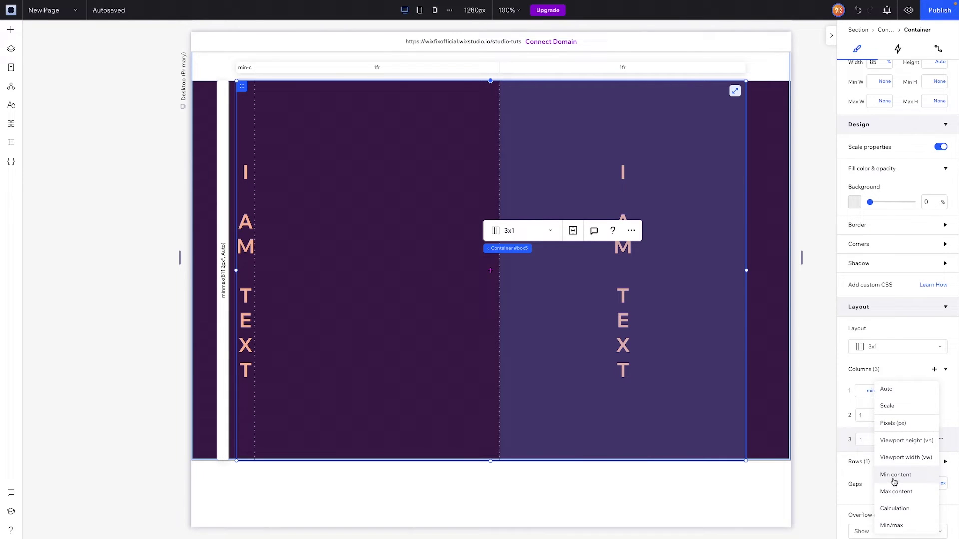
click(894, 479)
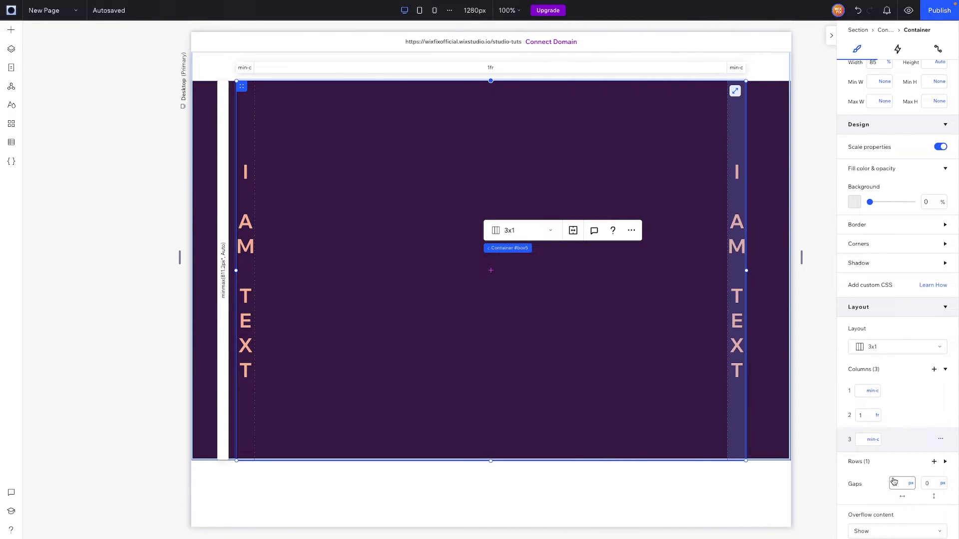
click(739, 221)
- Set both vertical 'I AM TEXT' headings to font size 56
click(934, 316)
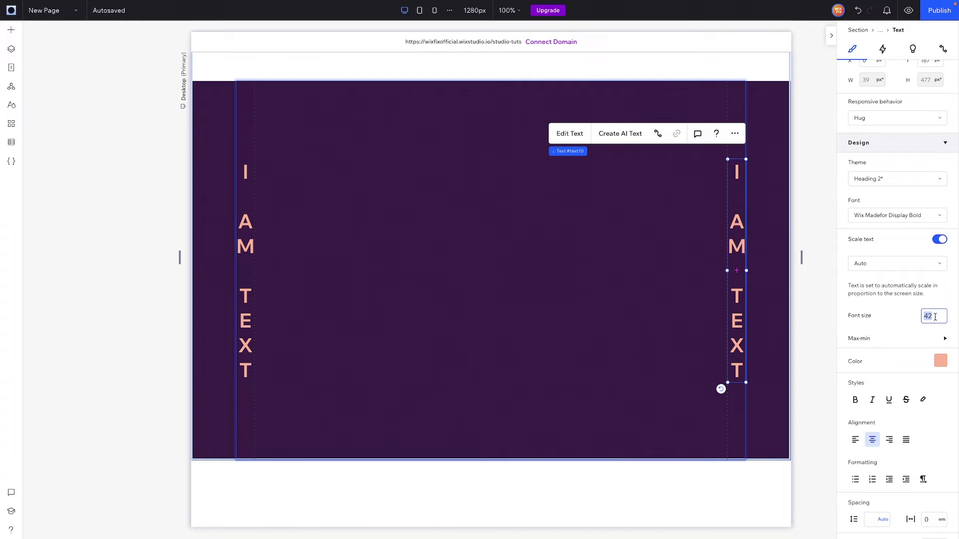
text(56)
key(Return)
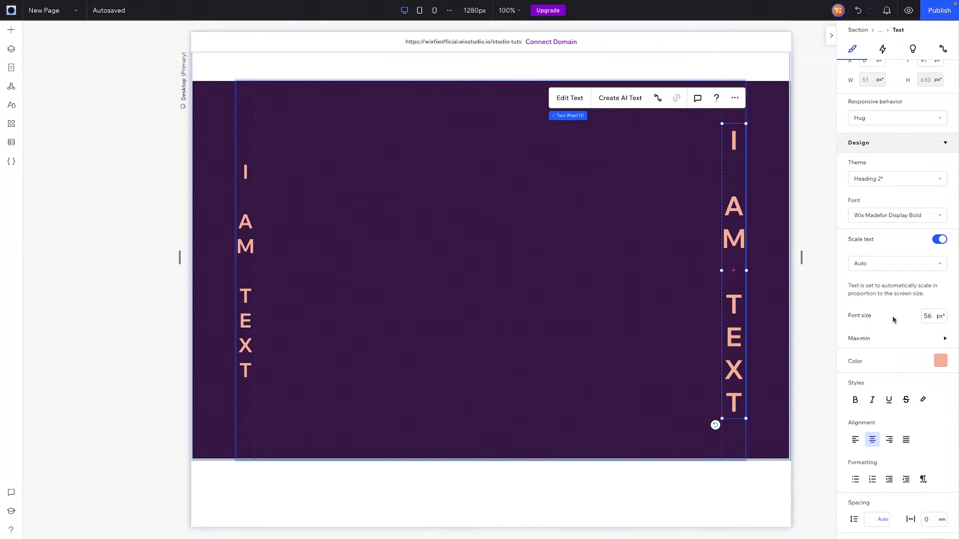
click(246, 236)
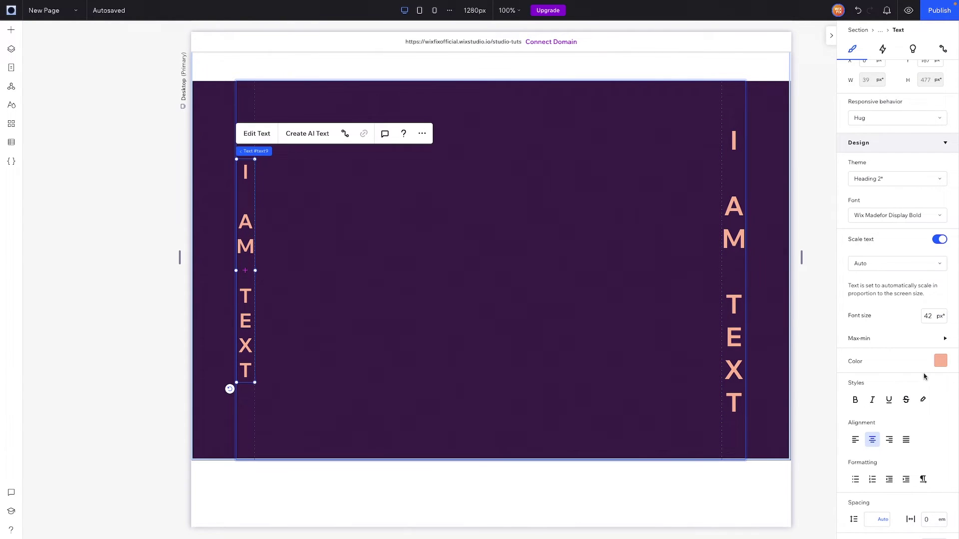
click(930, 317)
key(Return)
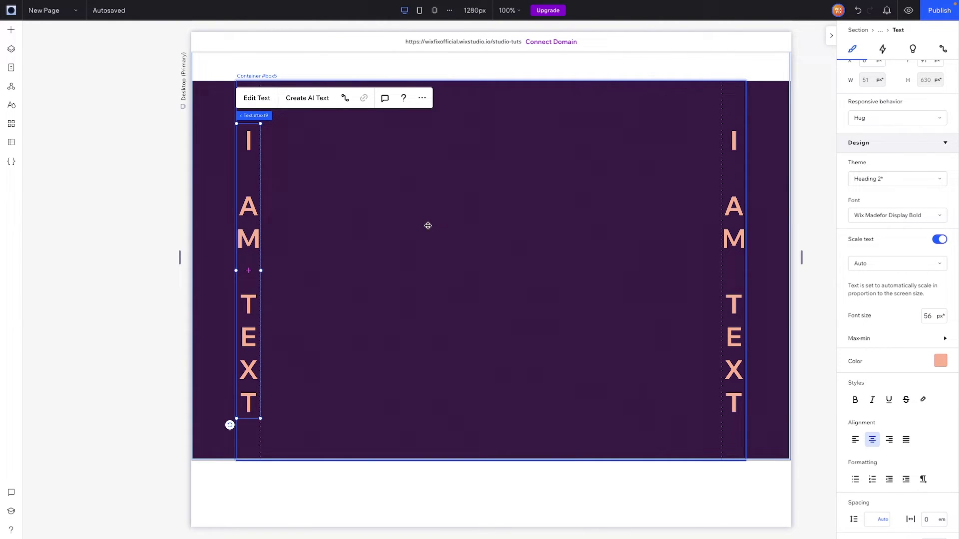
- Set the grid's horizontal gap between columns to 150 px
click(571, 217)
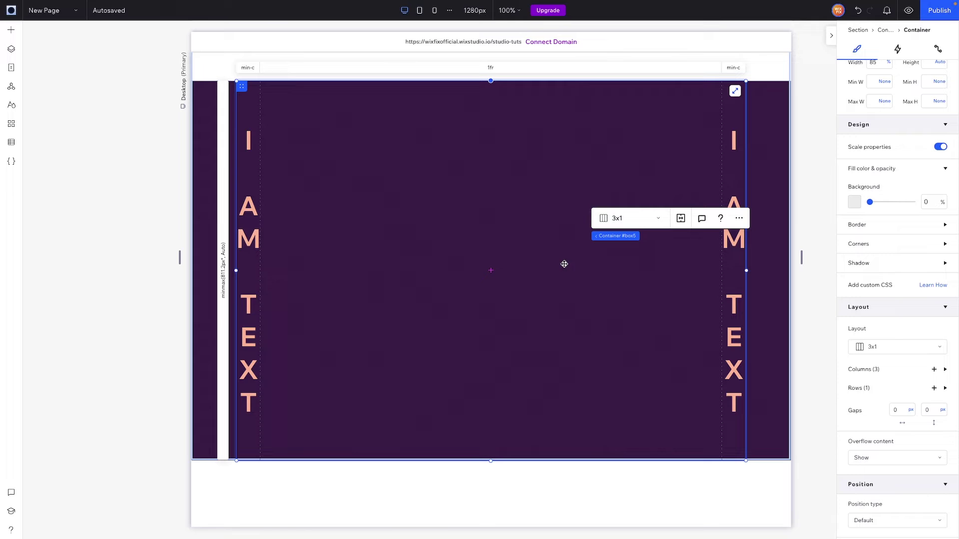
click(899, 410)
key(Return)
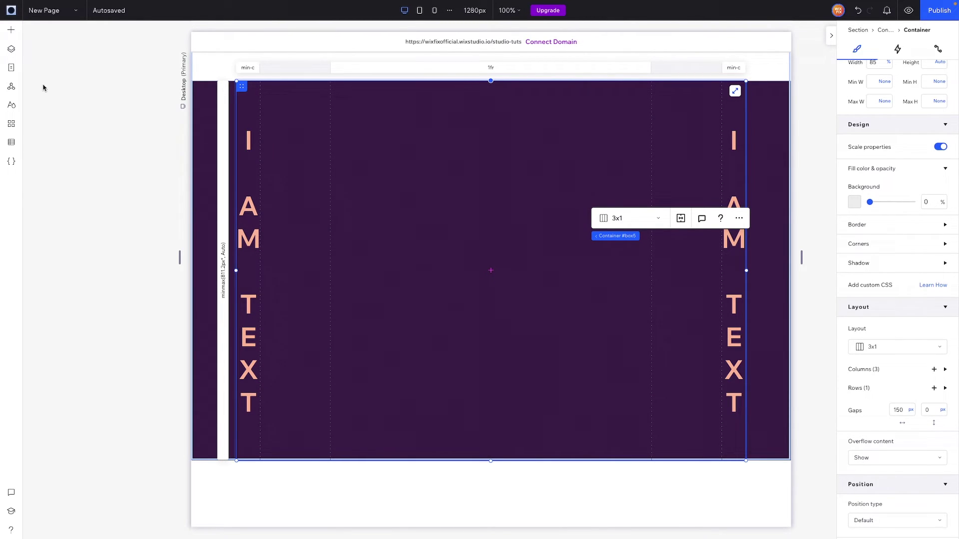
- Add the Home-Flower image from the media uploads into the purple section
click(11, 31)
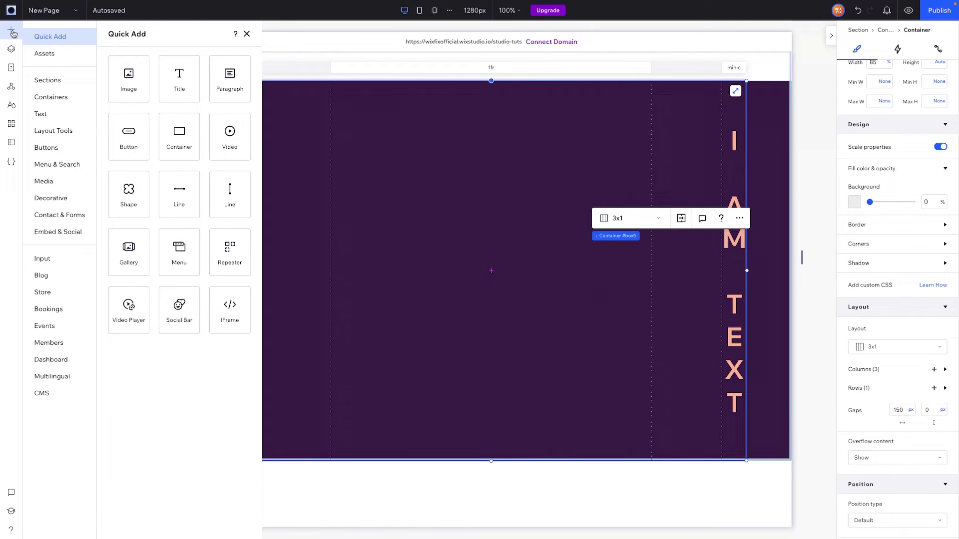
click(53, 180)
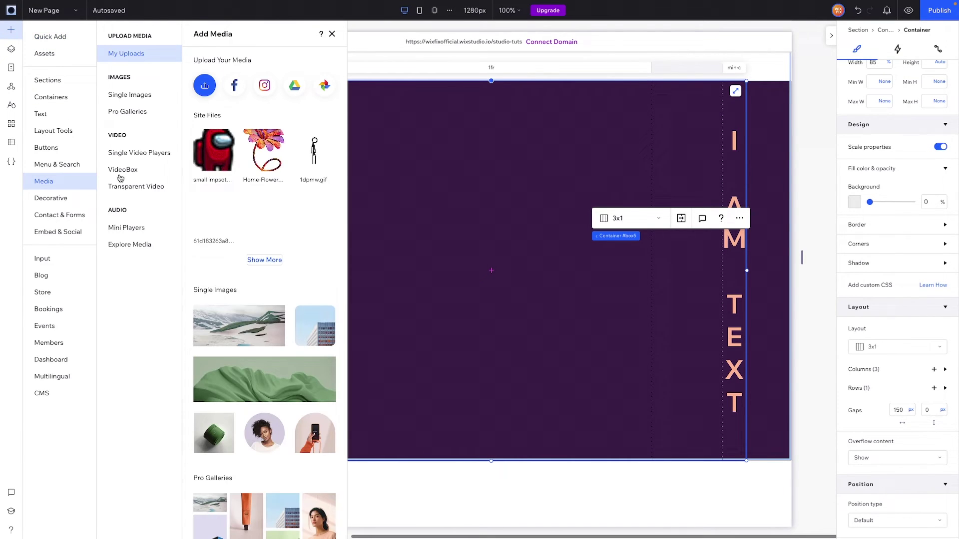
click(272, 144)
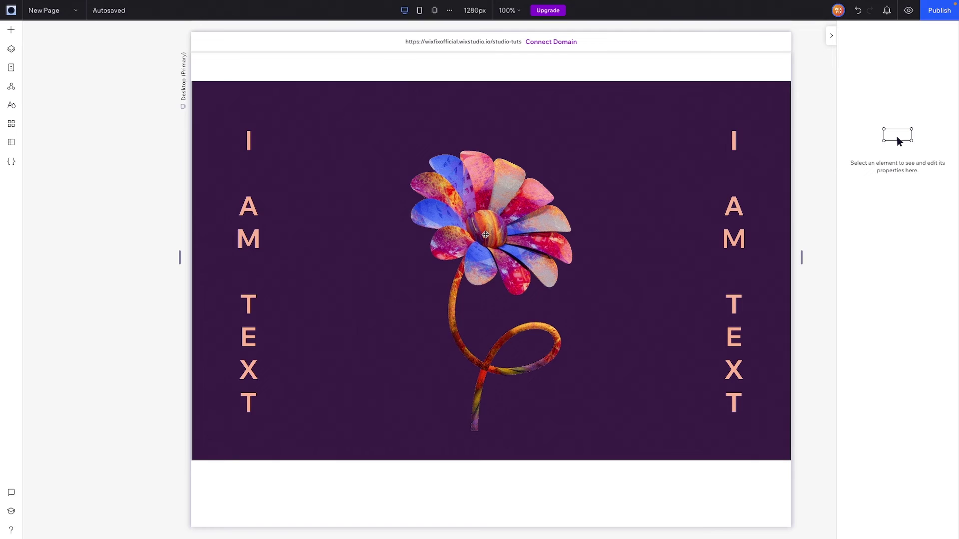
click(518, 228)
key(Escape)
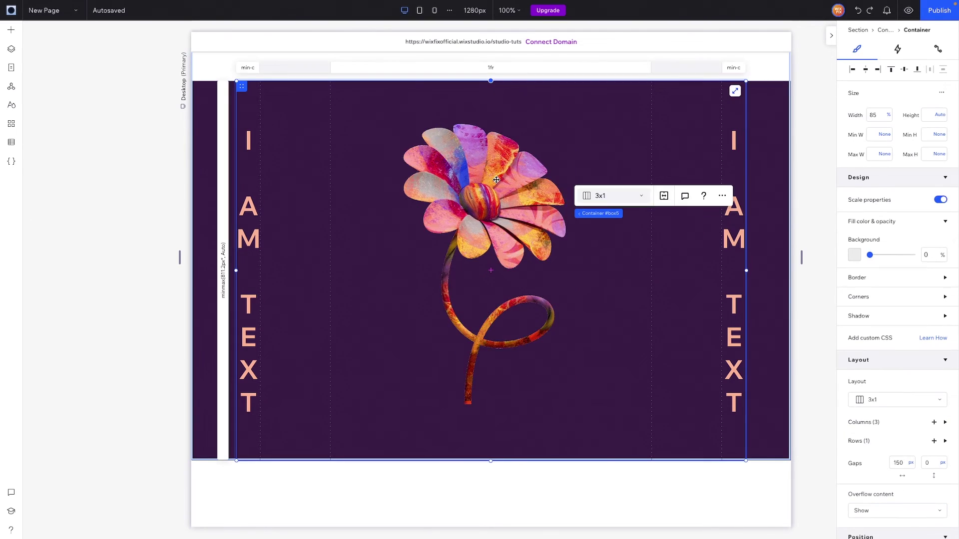
- Enlarge the flower image to 58.6% width and centre it between the text columns
click(565, 123)
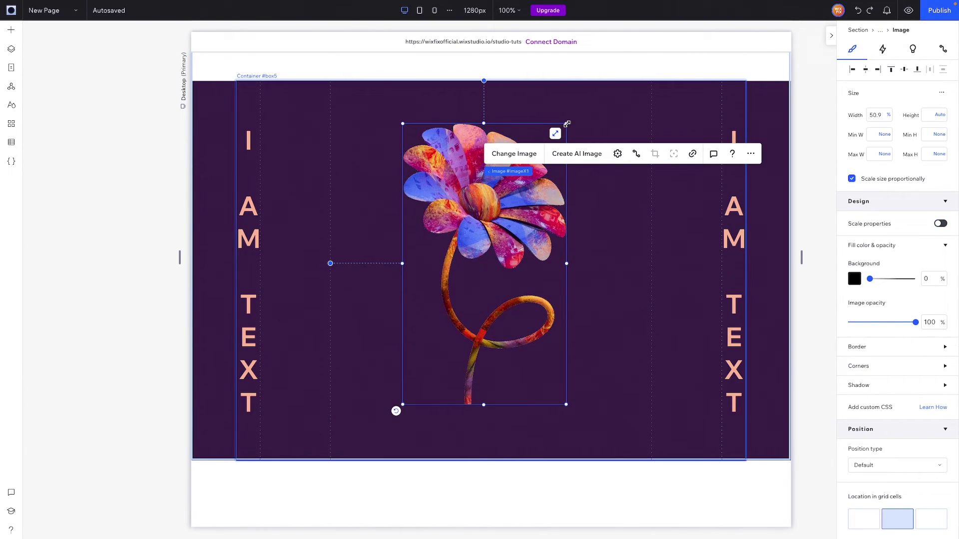
drag(564, 123, 628, 101)
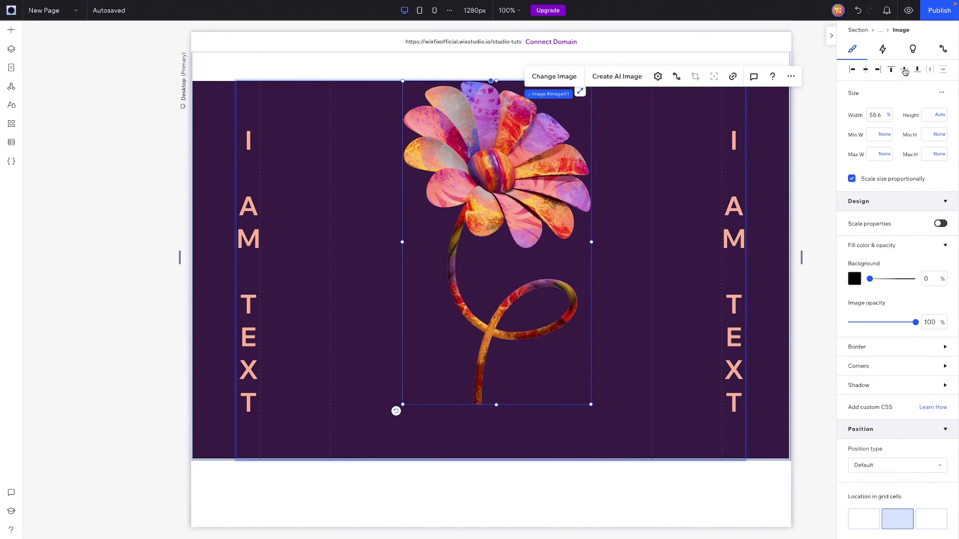
click(905, 72)
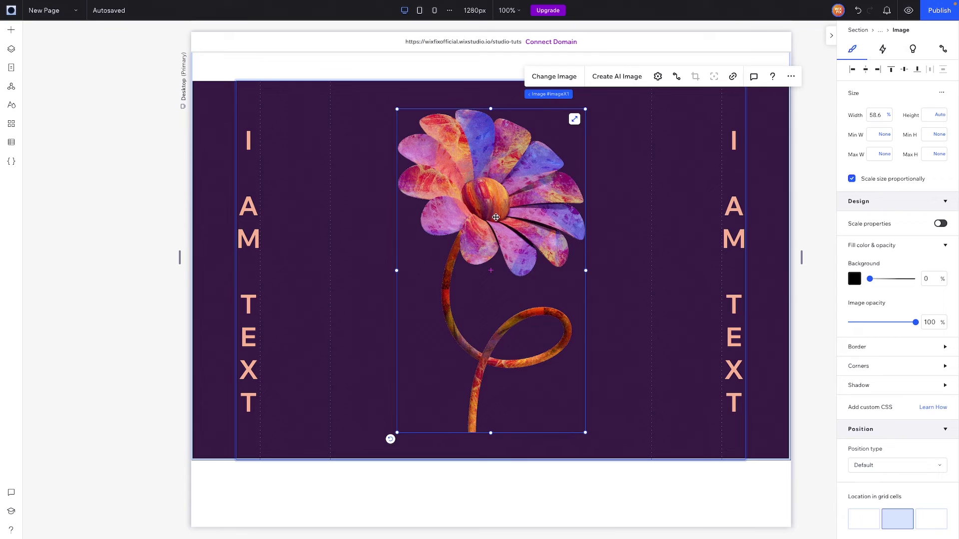
scroll(496, 217, up, 8)
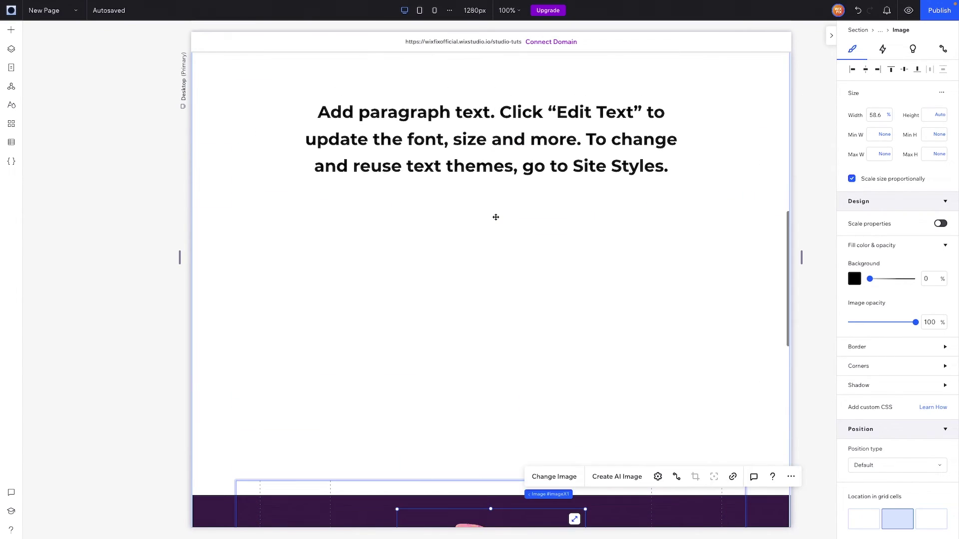
scroll(486, 392, down, 7)
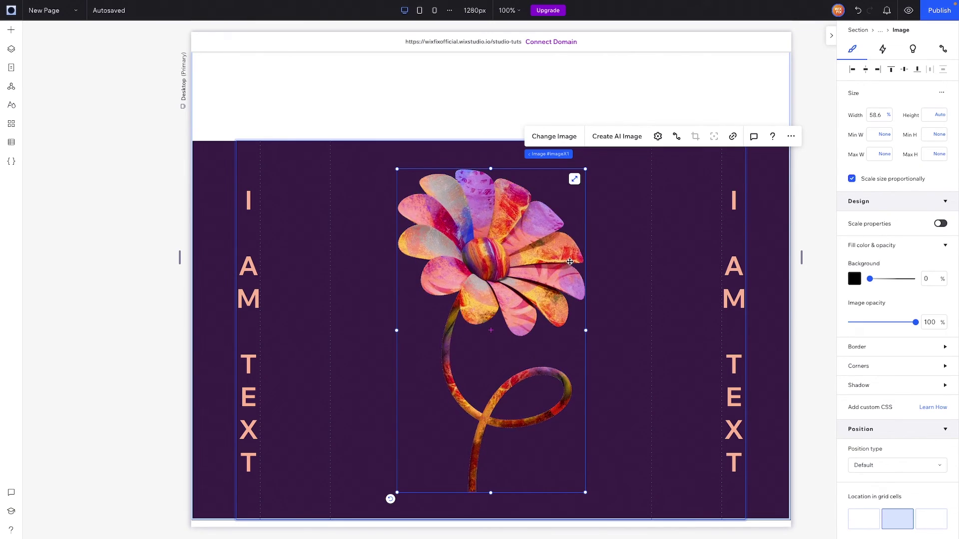
- Add a scroll animation to the flower image using the Move effect with the 'To its design' path
click(883, 49)
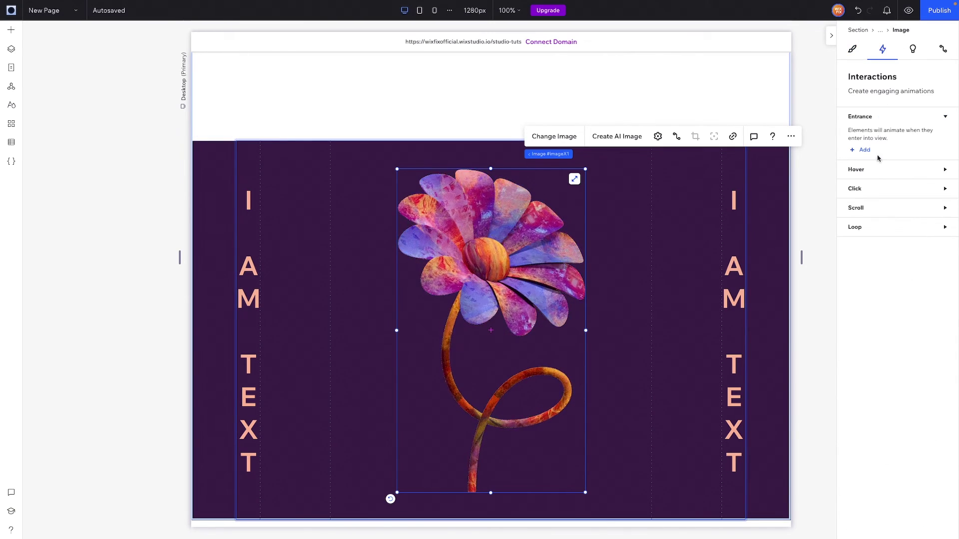
click(856, 208)
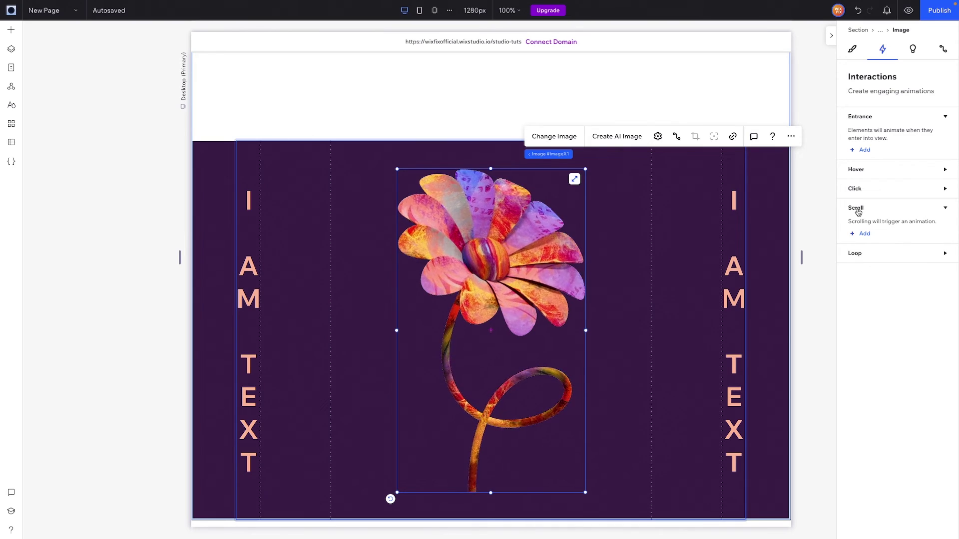
click(865, 234)
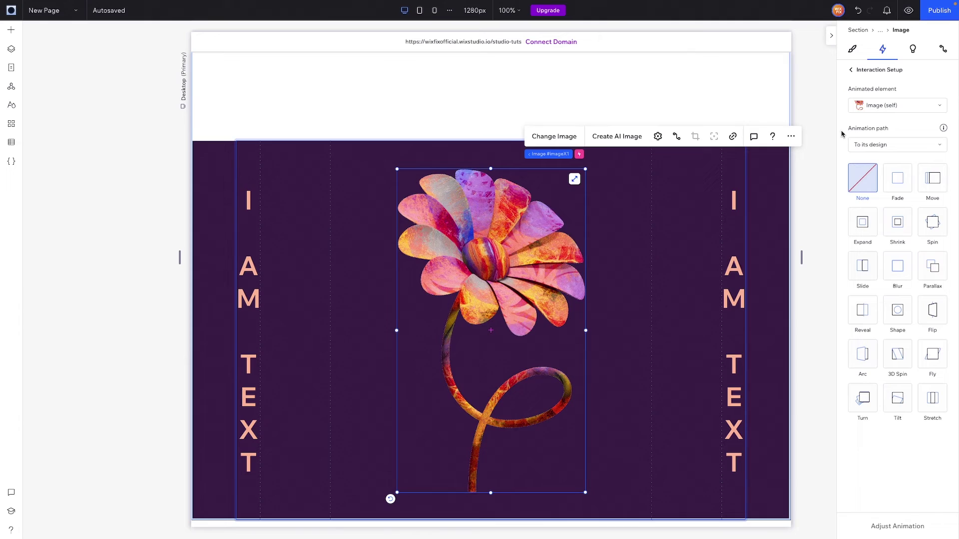
click(868, 145)
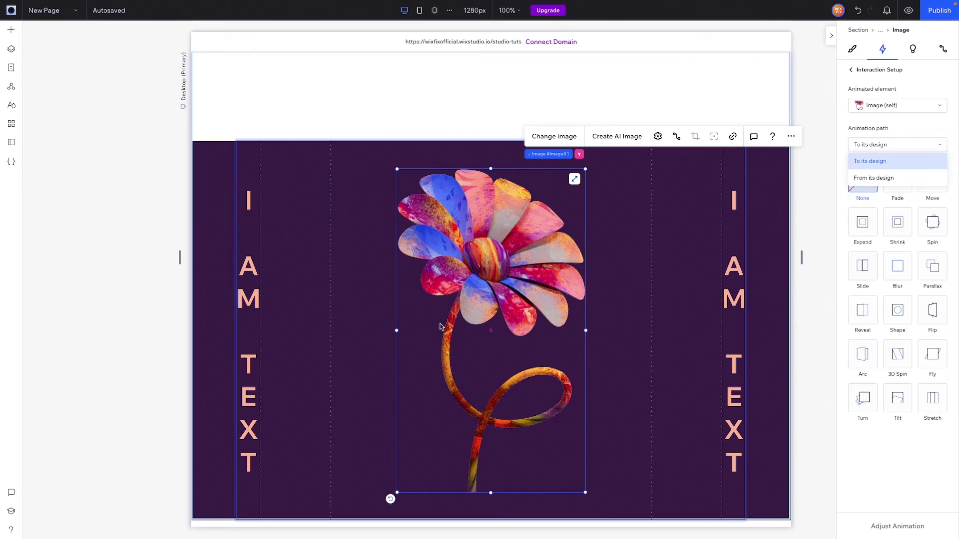
click(872, 166)
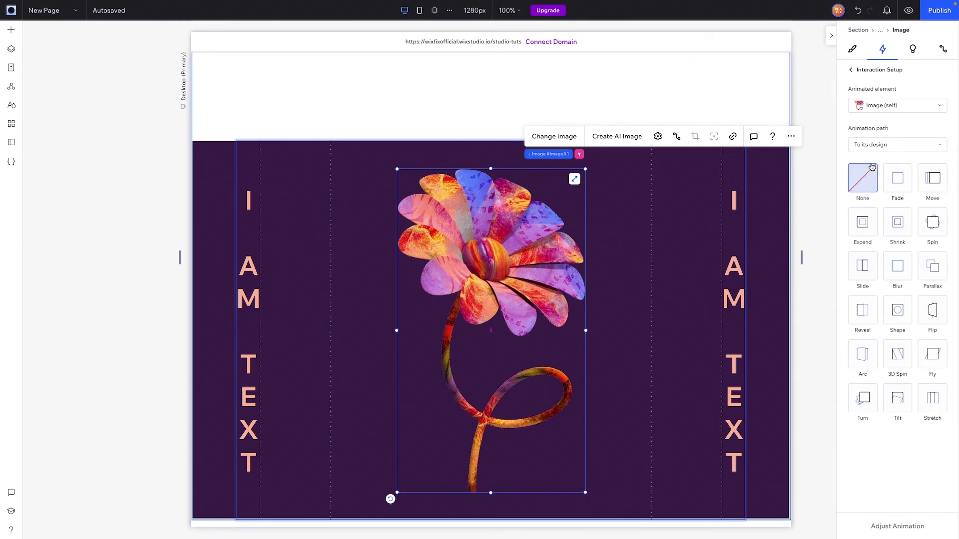
click(933, 181)
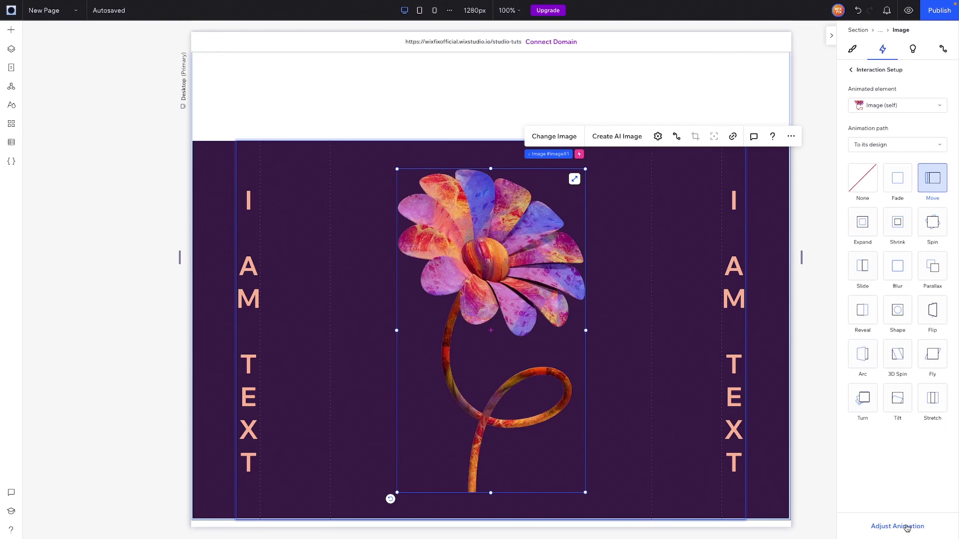
- Set the Move animation's angle to 0° and its distance to 800 px
click(906, 527)
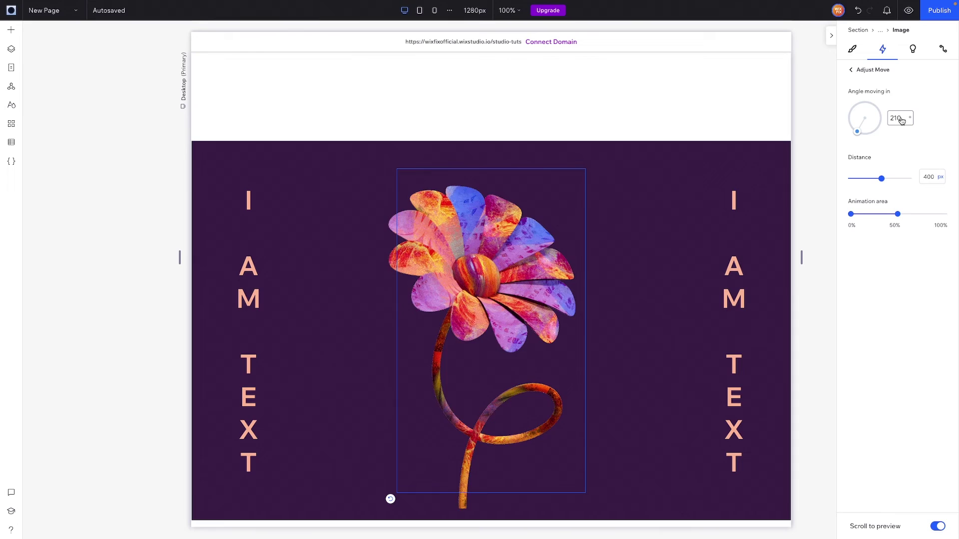
text(0)
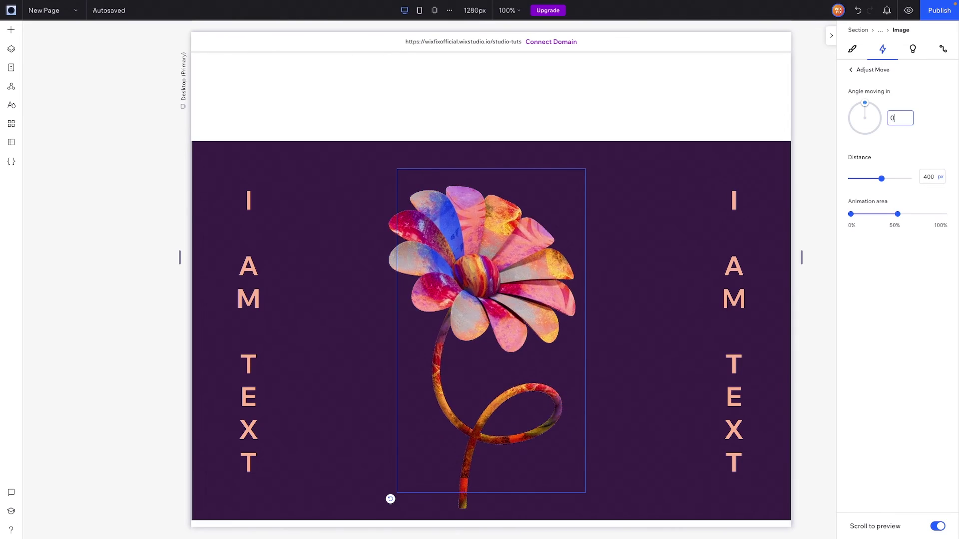
click(928, 178)
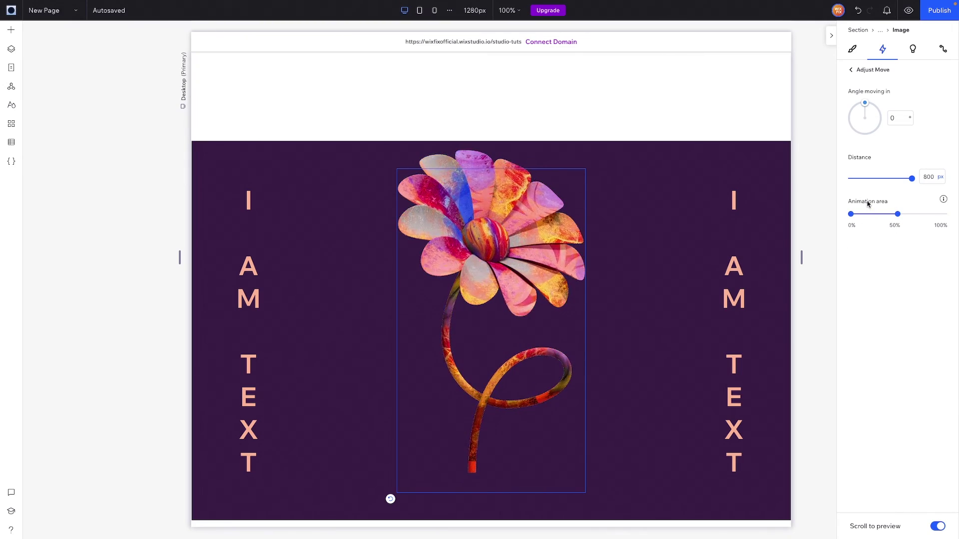
mouse_move(943, 200)
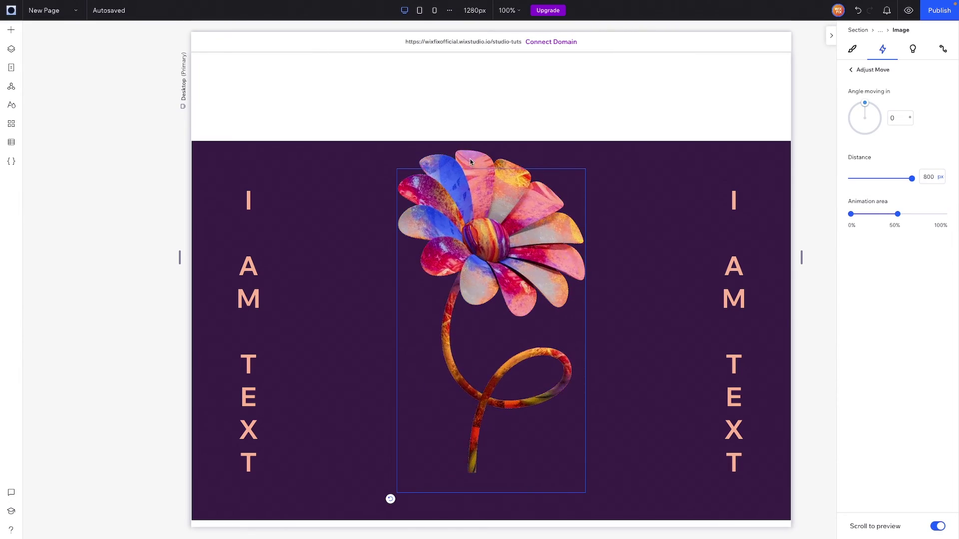
scroll(470, 160, up, 5)
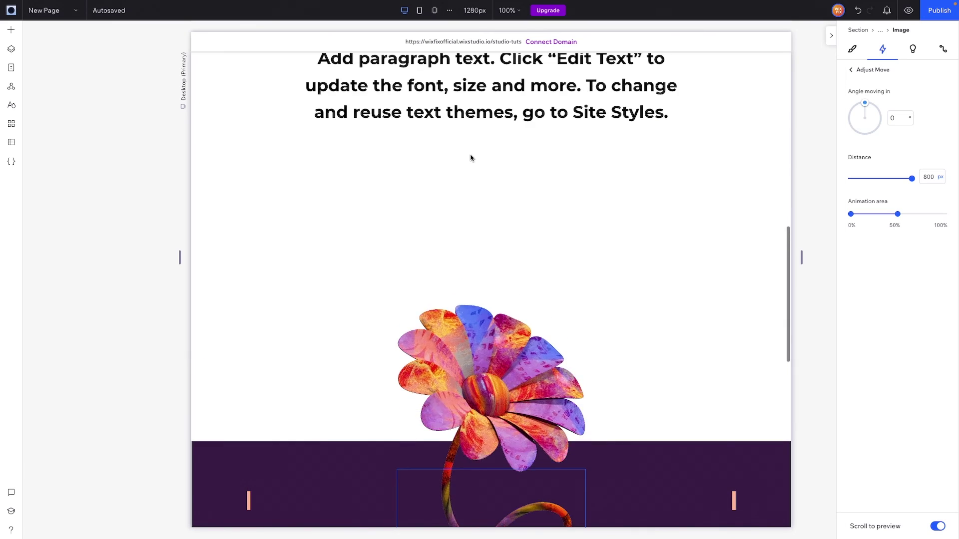
scroll(470, 158, up, 8)
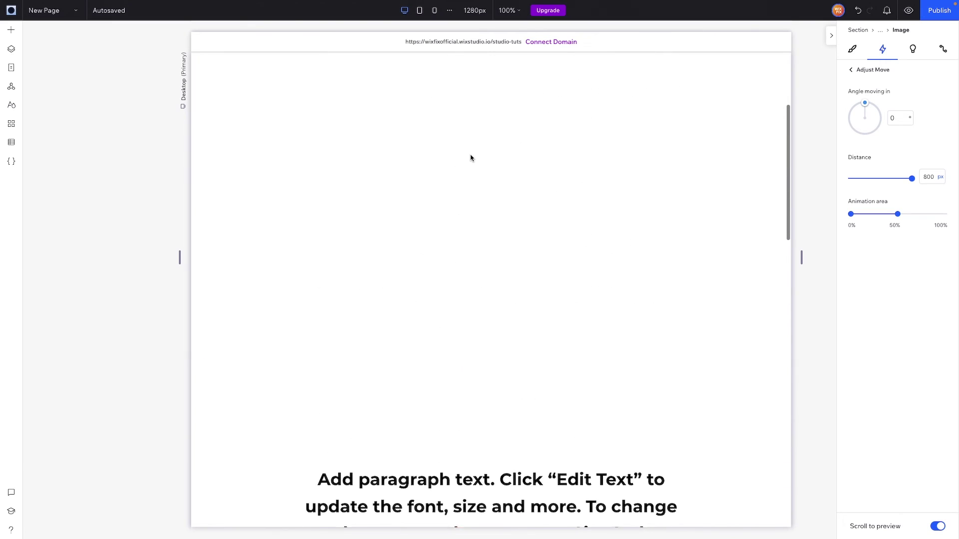
scroll(470, 158, down, 1)
scroll(471, 159, down, 3)
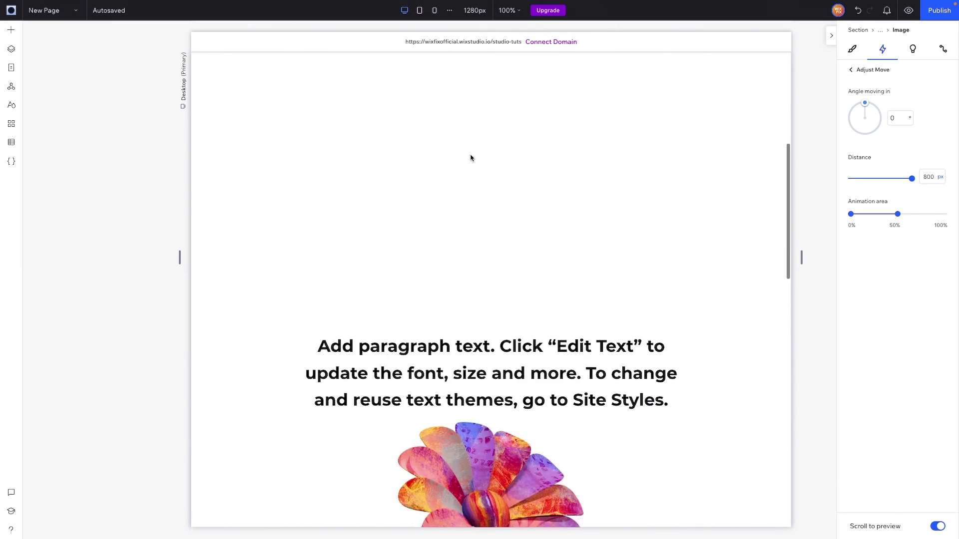
scroll(471, 158, down, 9)
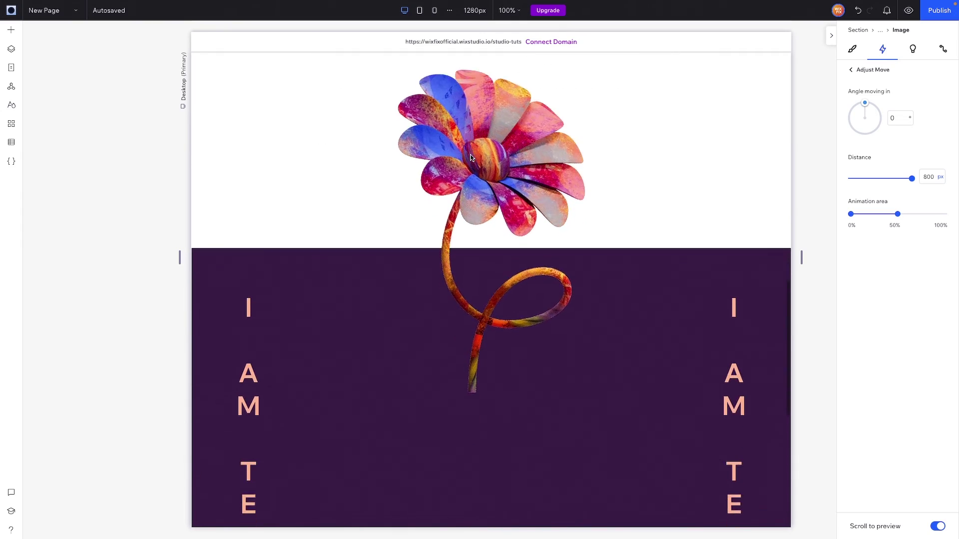
scroll(471, 158, down, 2)
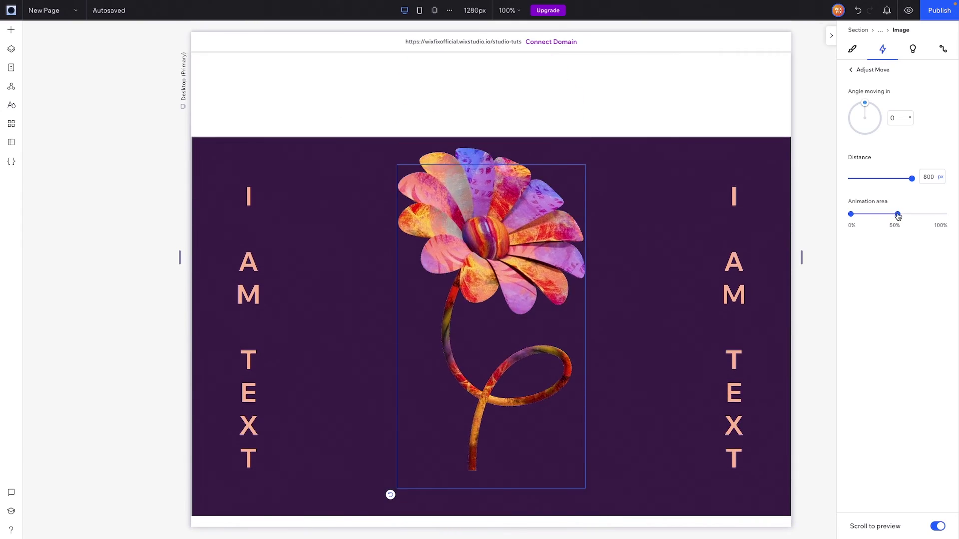
scroll(676, 193, down, 1)
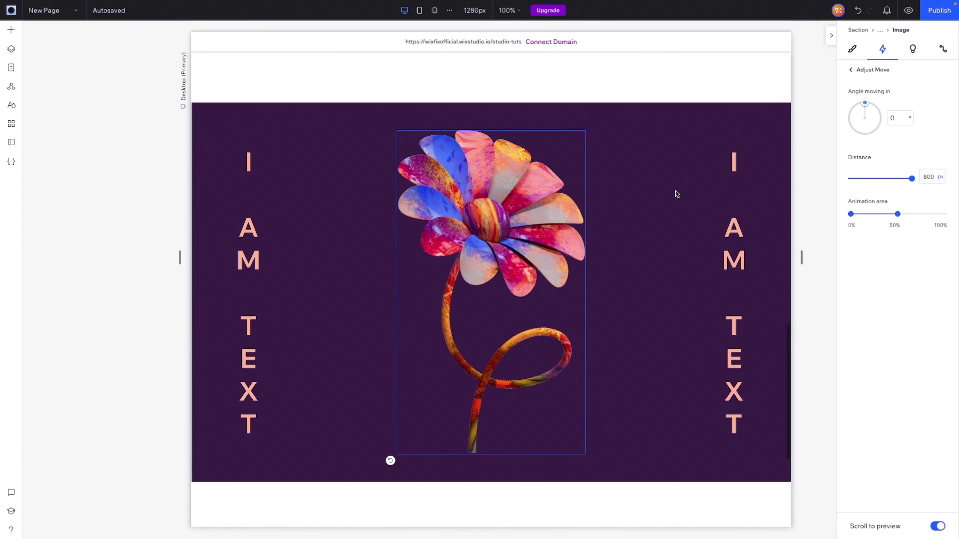
scroll(676, 193, down, 1)
scroll(676, 192, up, 1)
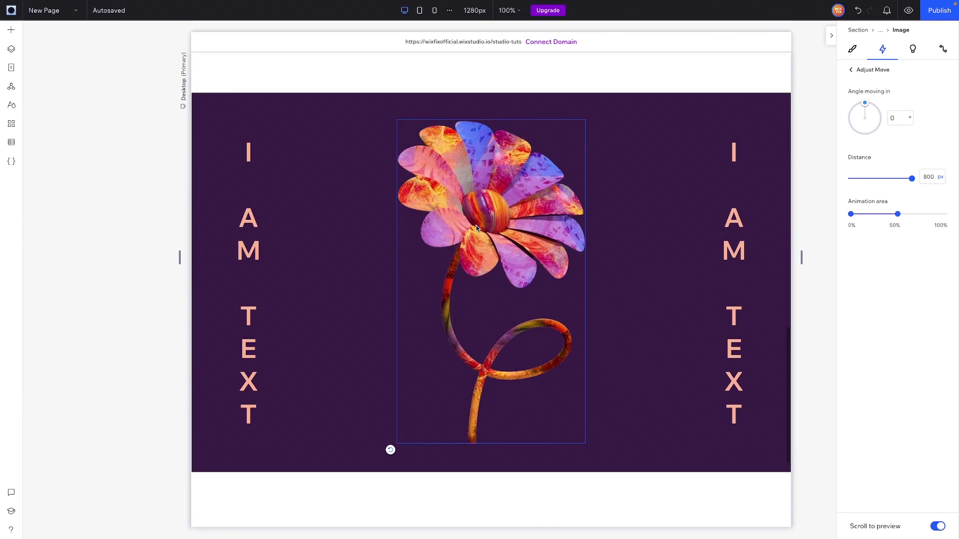
scroll(340, 234, up, 1)
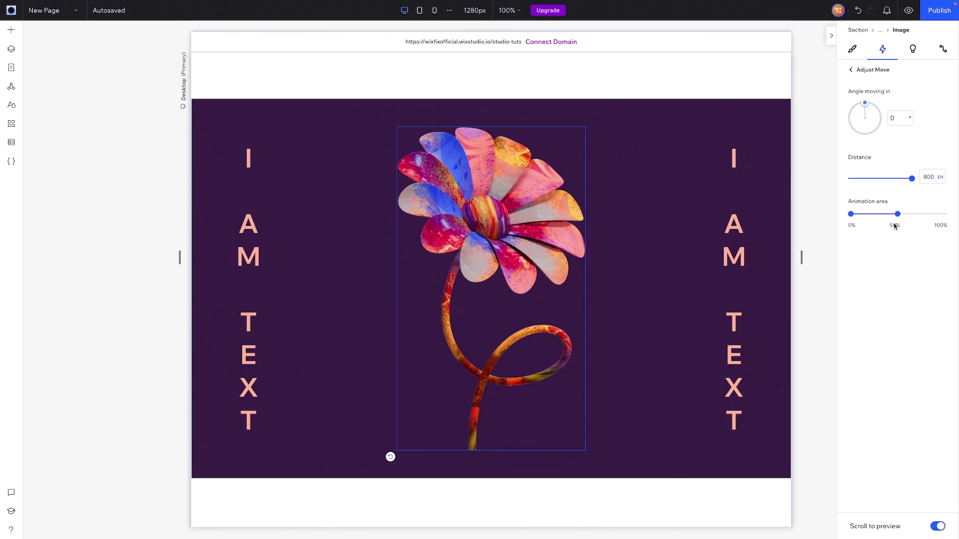
- Preview the site and scroll down to watch the flower rise between the 'I AM TEXT' headings
key(ctrl+shift+p)
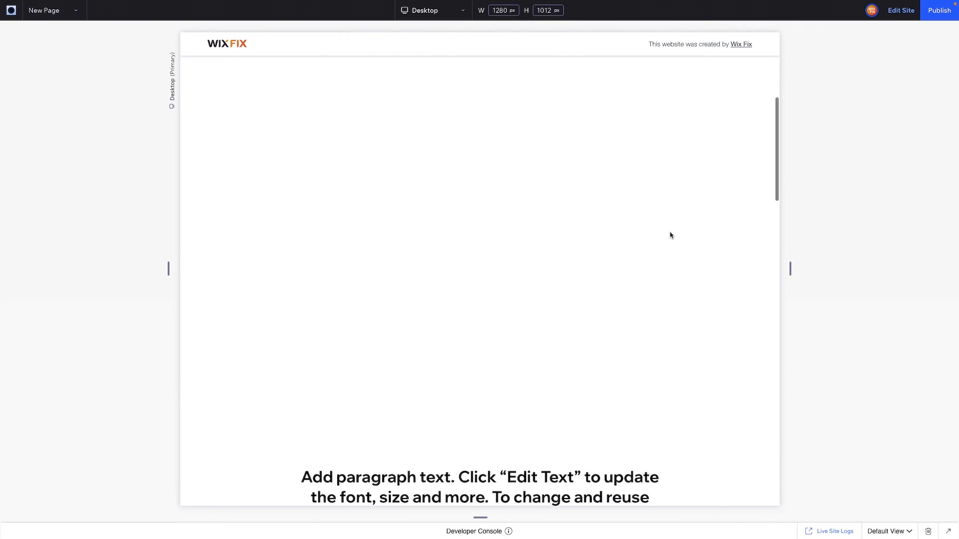
scroll(670, 235, down, 8)
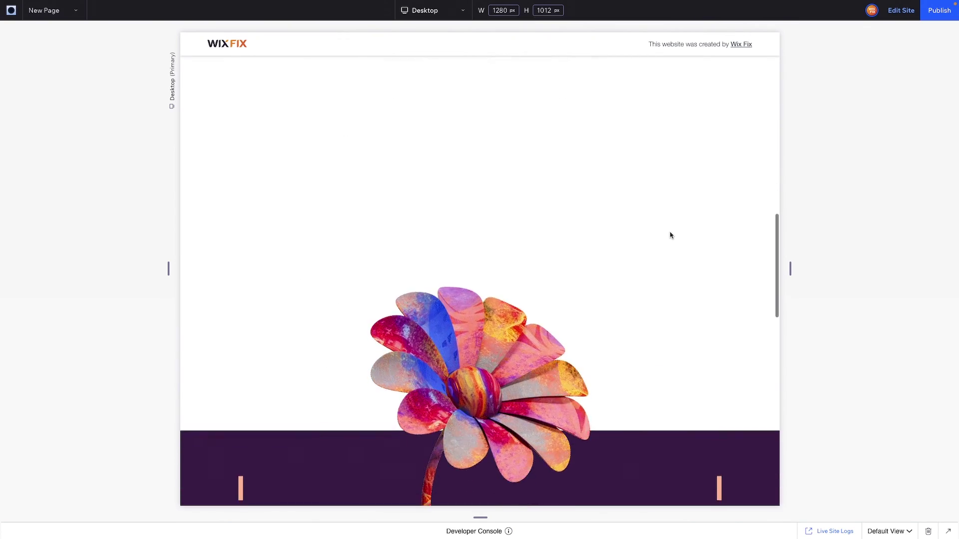
scroll(671, 236, down, 8)
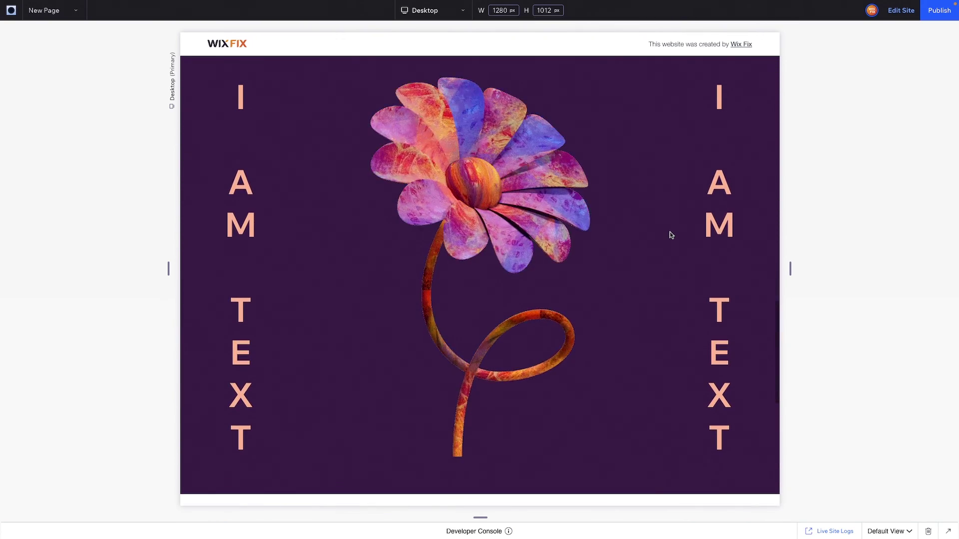